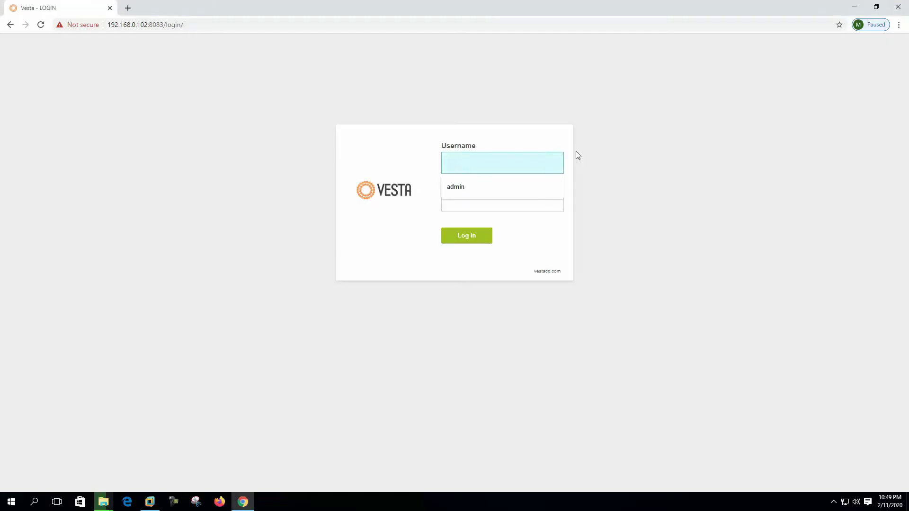
- Log in as the admin using the saved username suggestion and the account password
left_click(487, 187)
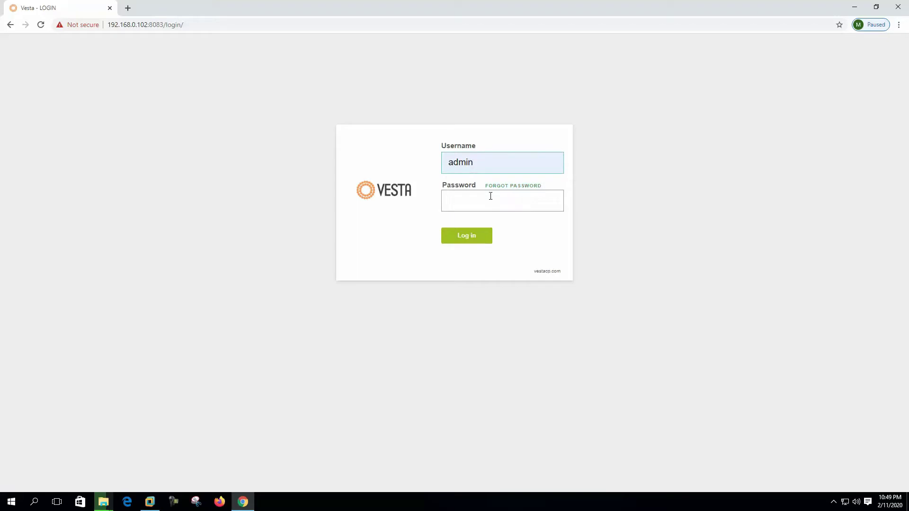
left_click(489, 199)
type("********")
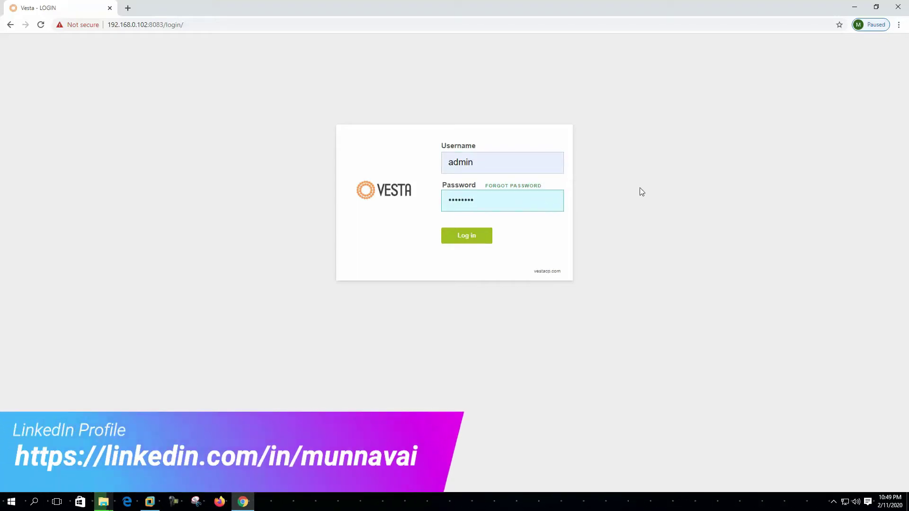
key("Return")
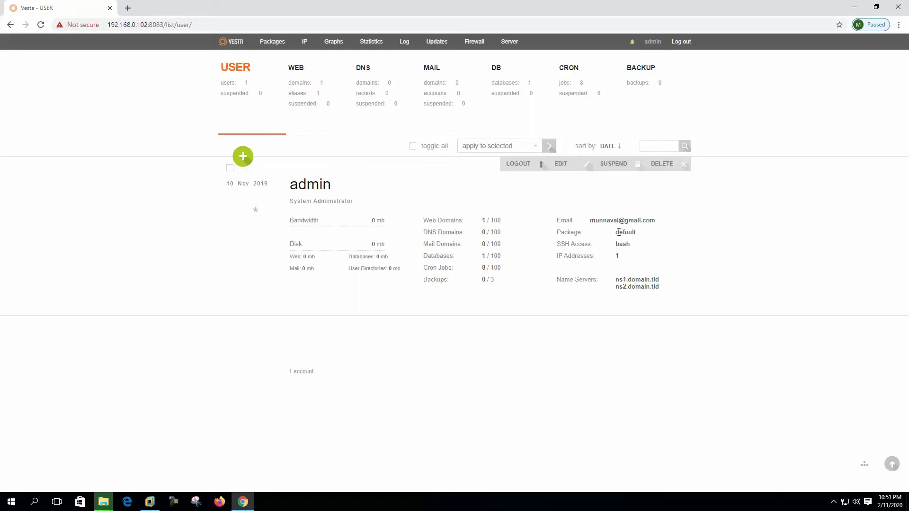
- Open Packages and scroll through the default, gainsboro and palegreen package cards
left_click(272, 42)
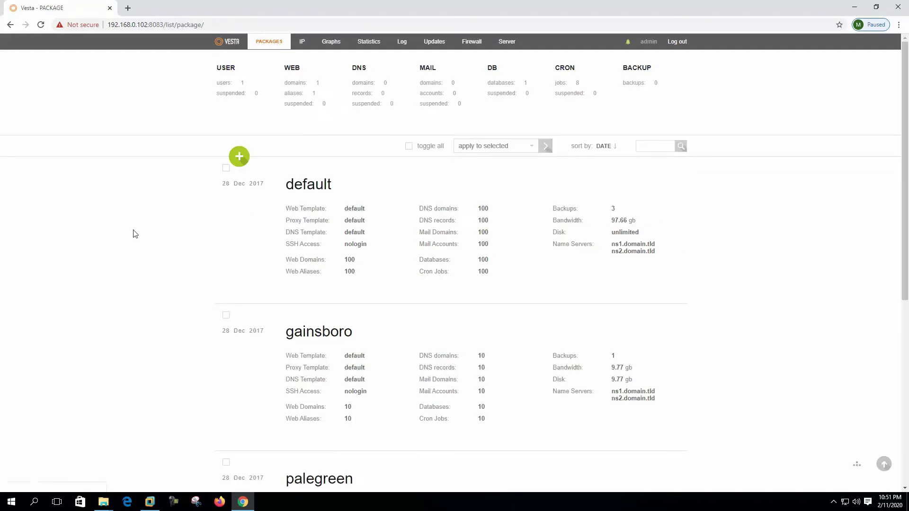
scroll(185, 269, "down", 3)
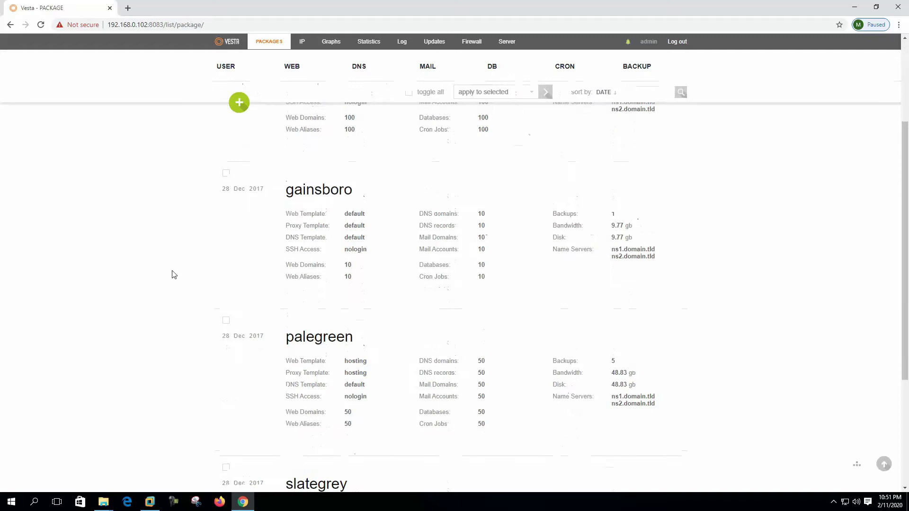
scroll(331, 340, "down", 4)
scroll(357, 317, "up", 5)
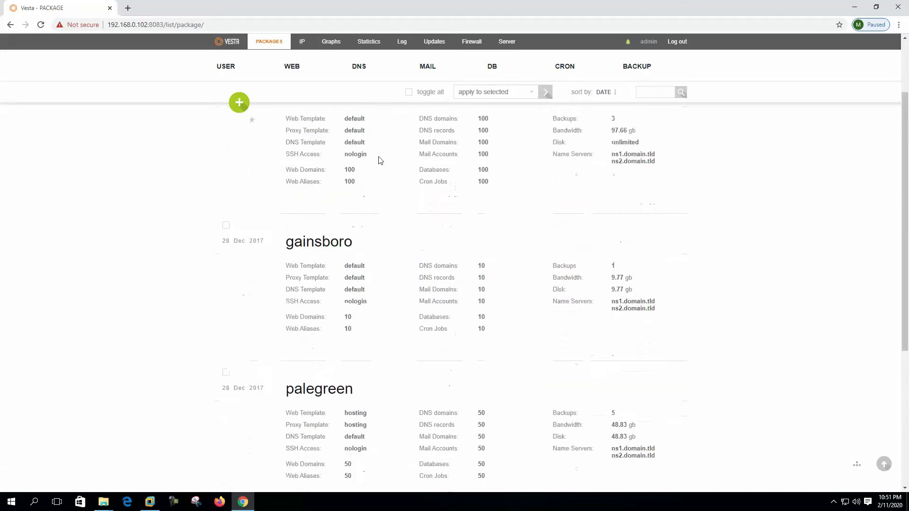
scroll(379, 160, "up", 2)
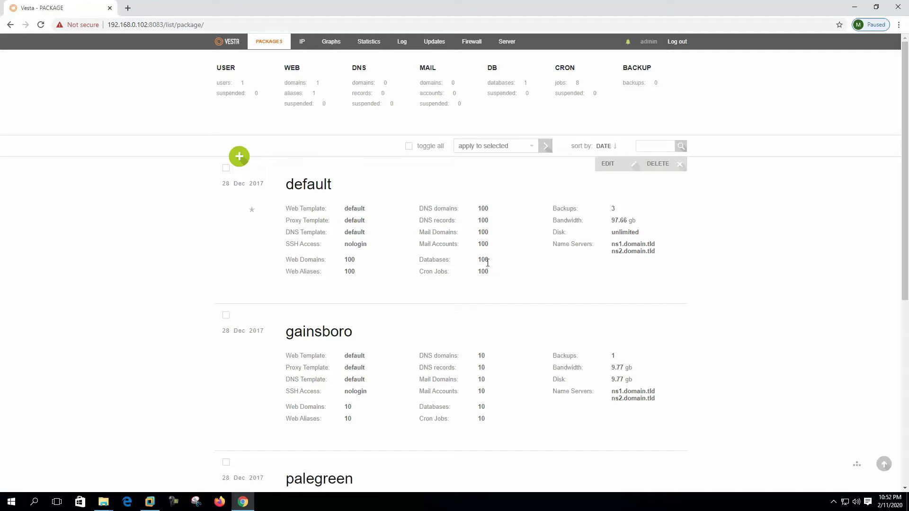
- Highlight the Backups label, then the default package's 97.66 gb bandwidth value
double_click(555, 209)
left_click(657, 210)
left_click_drag(628, 219, 660, 221)
- Open the default package's edit form and view the SSH Access shell options, keeping nologin
left_click(646, 229)
left_click(615, 165)
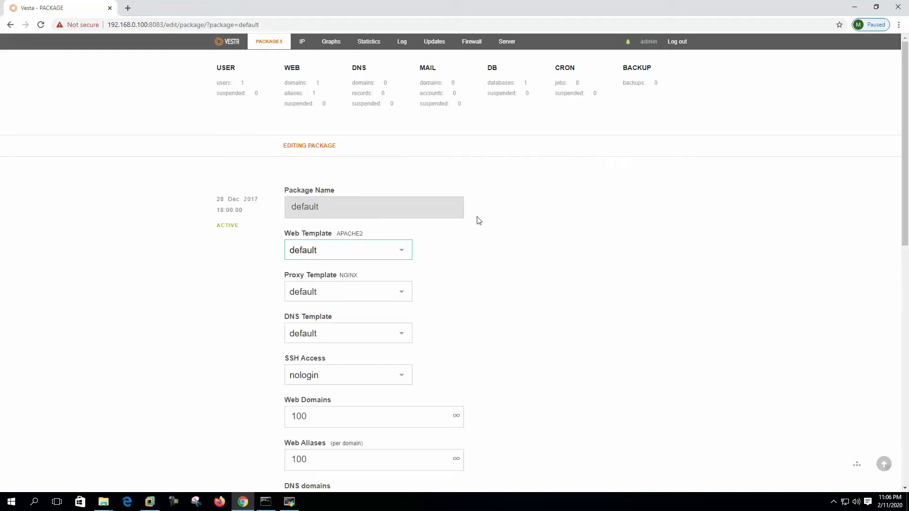
scroll(479, 219, "down", 2)
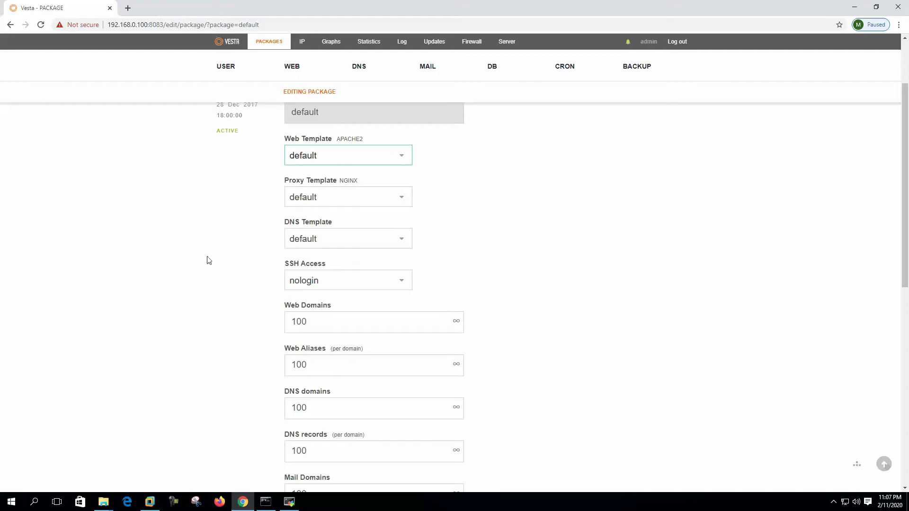
scroll(209, 258, "down", 1)
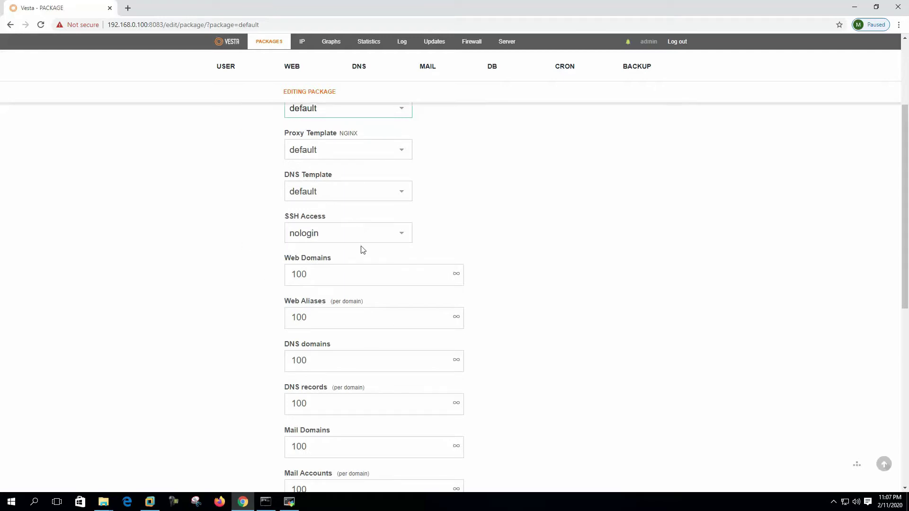
left_click(401, 238)
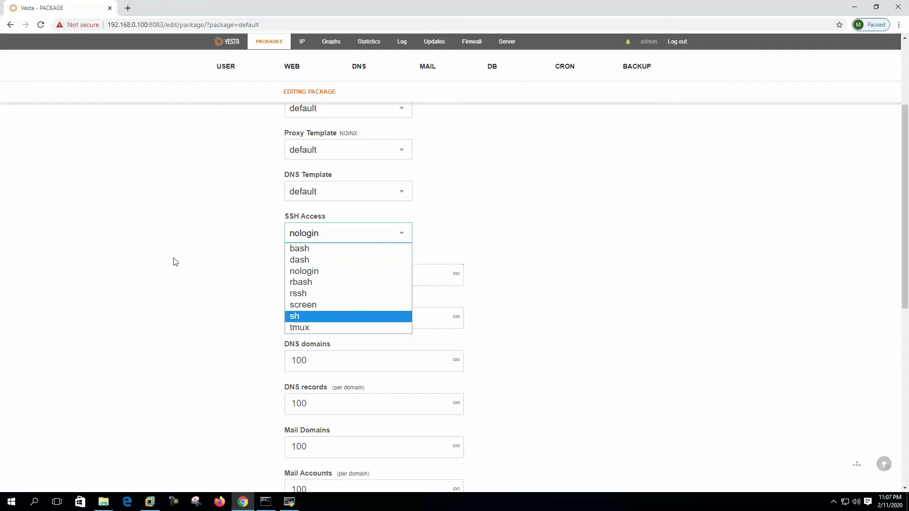
left_click(199, 266)
scroll(215, 265, "down", 2)
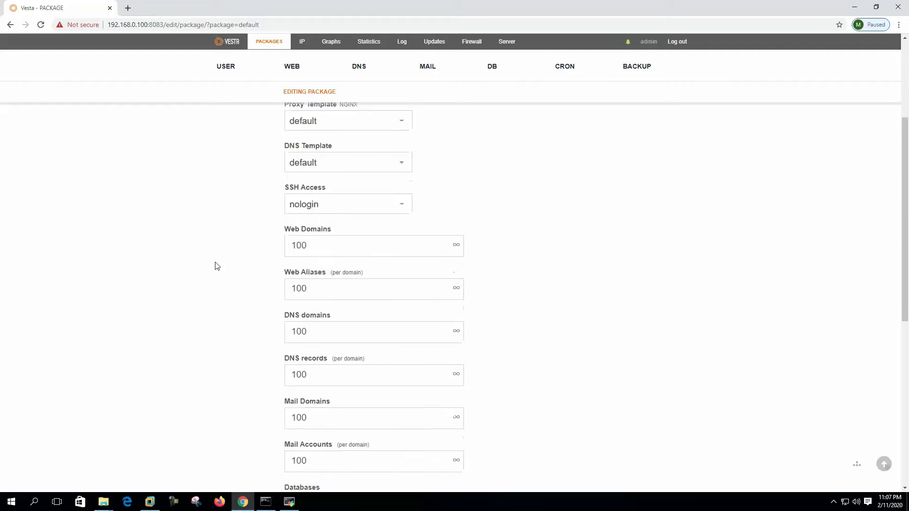
- Review the Web Domains, Web Aliases and Bandwidth limit fields without saving
left_click(321, 180)
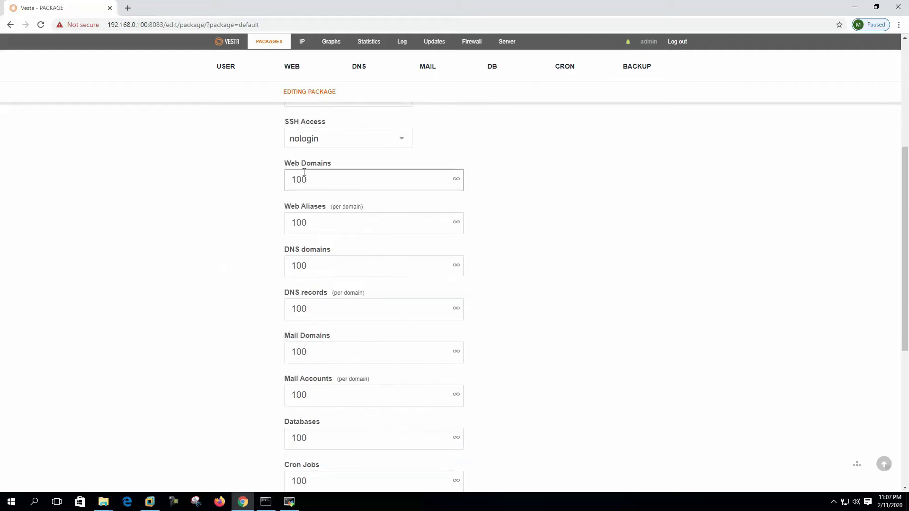
left_click(327, 229)
scroll(369, 263, "down", 1)
scroll(372, 258, "down", 3)
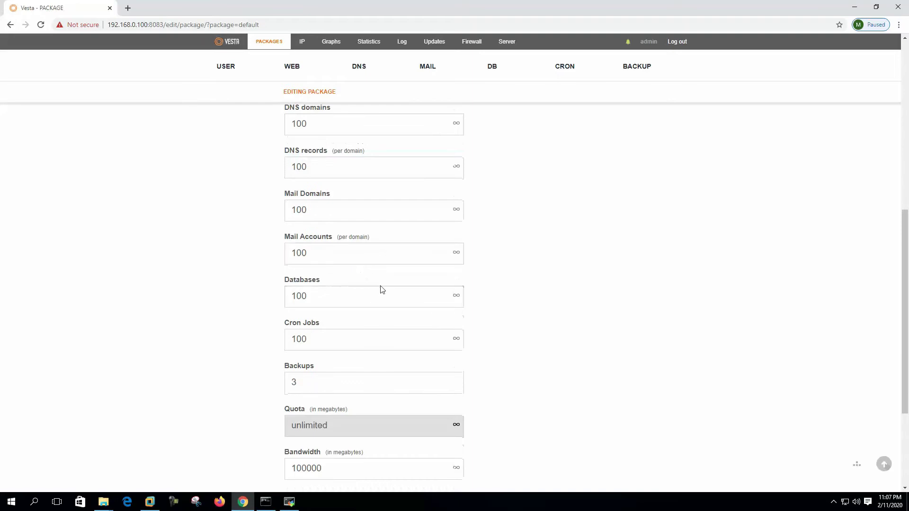
scroll(380, 291, "down", 2)
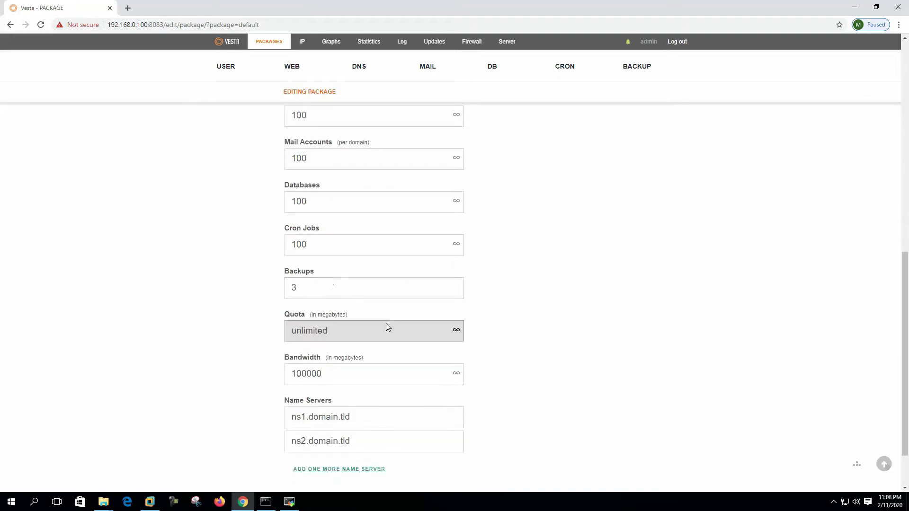
scroll(385, 323, "down", 1)
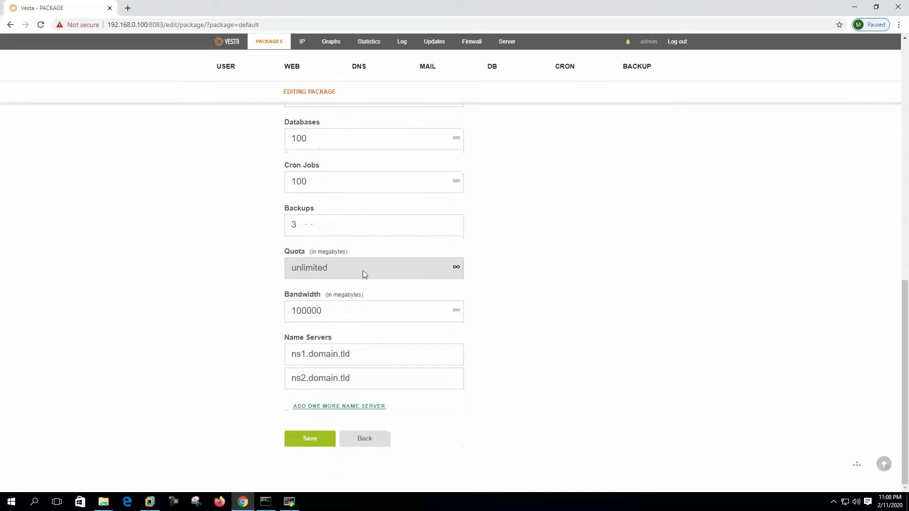
left_click(352, 314)
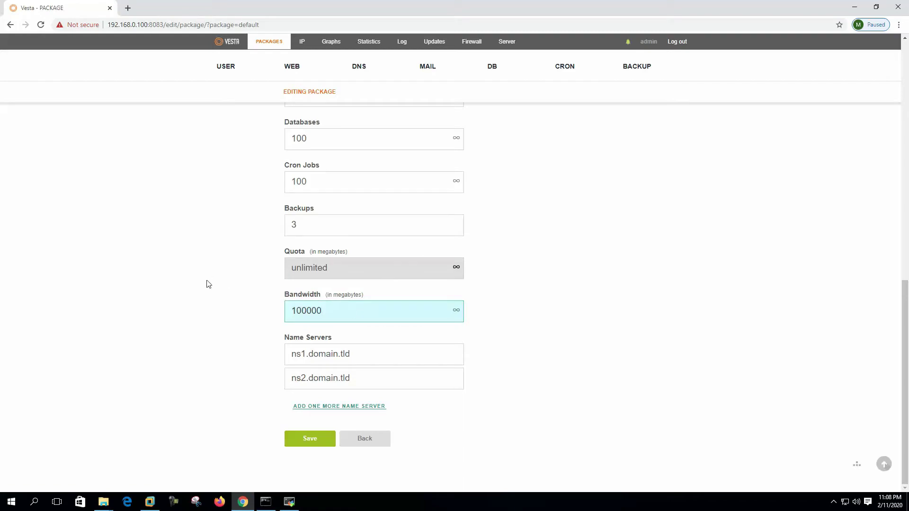
scroll(206, 284, "up", 7)
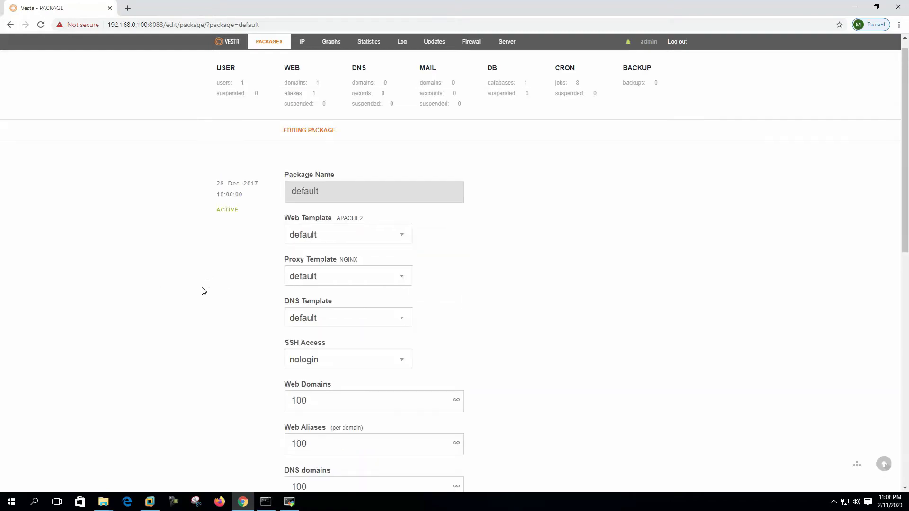
scroll(199, 284, "up", 1)
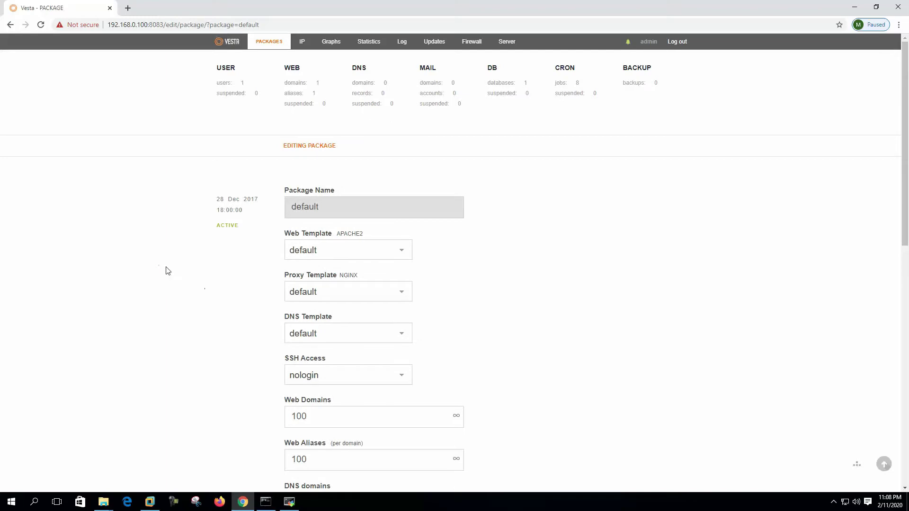
scroll(454, 297, "down", 8)
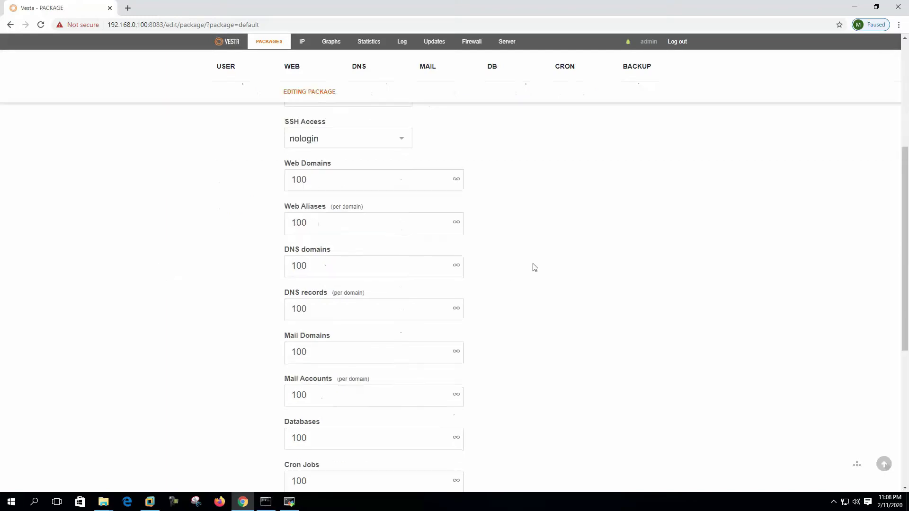
scroll(532, 269, "down", 3)
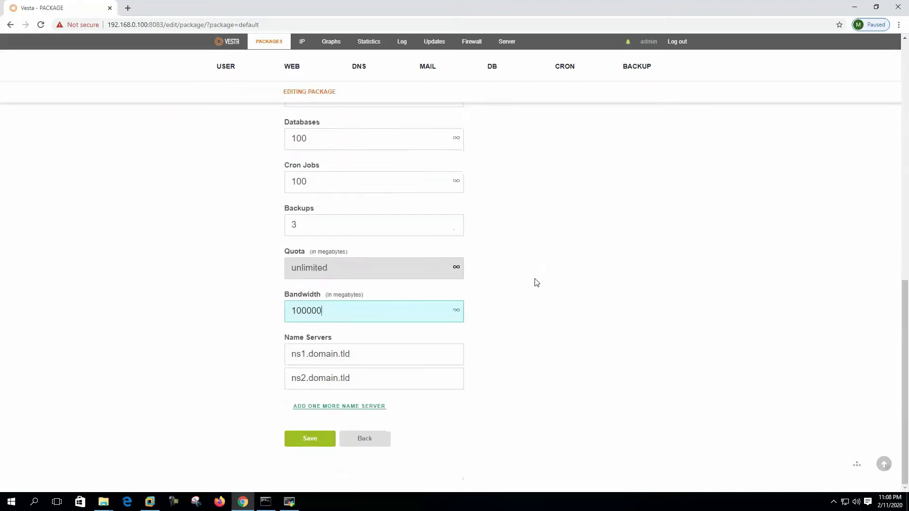
scroll(534, 281, "up", 6)
scroll(533, 282, "up", 5)
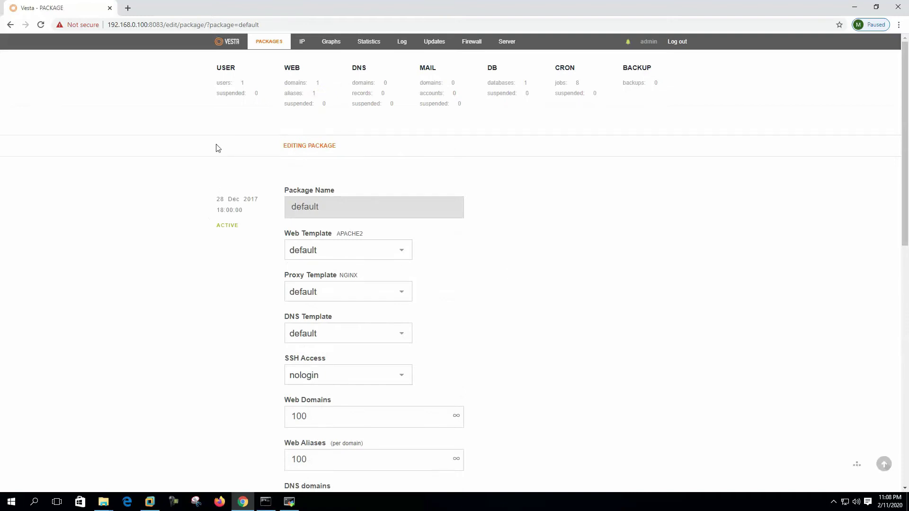
left_click(273, 44)
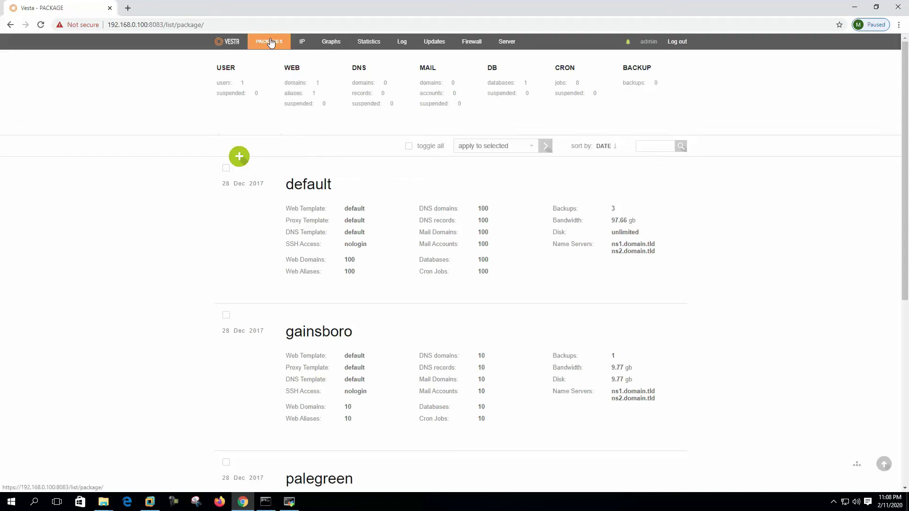
left_click(304, 44)
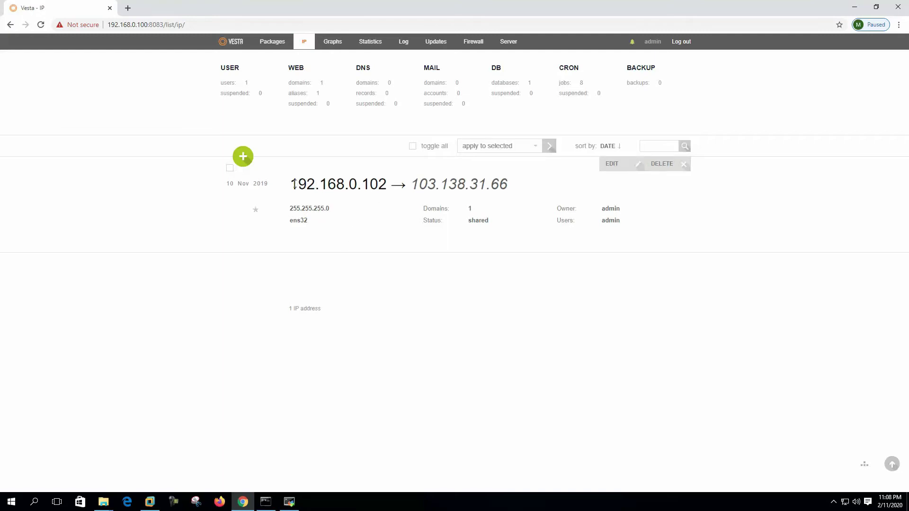
left_click_drag(294, 184, 524, 195)
left_click(344, 220)
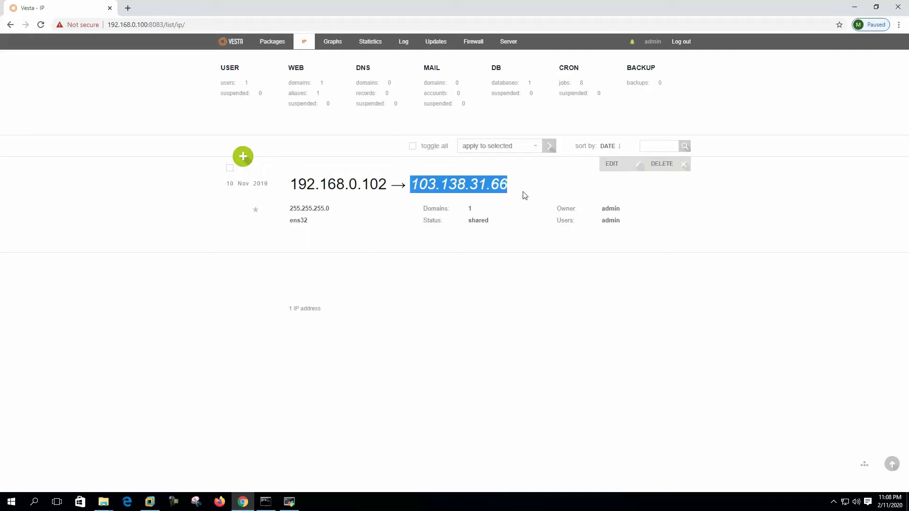
left_click(424, 199)
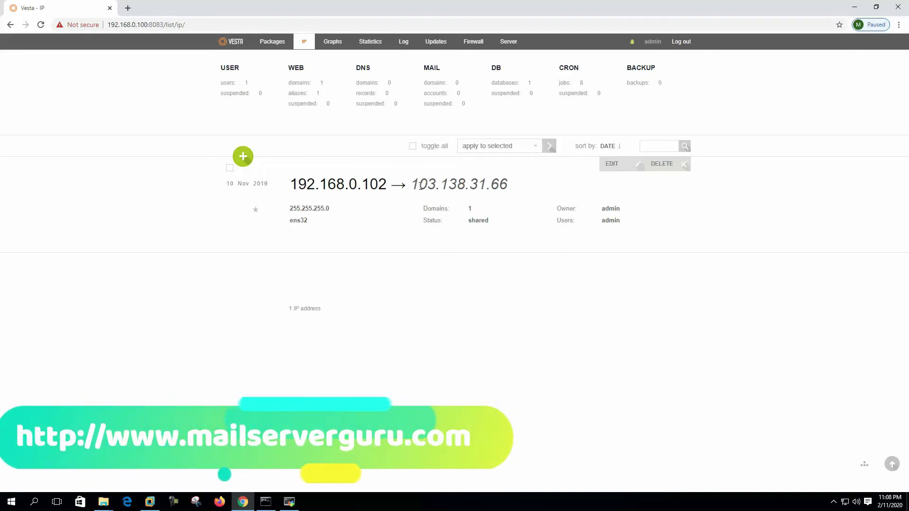
left_click_drag(419, 185, 512, 187)
left_click(532, 195)
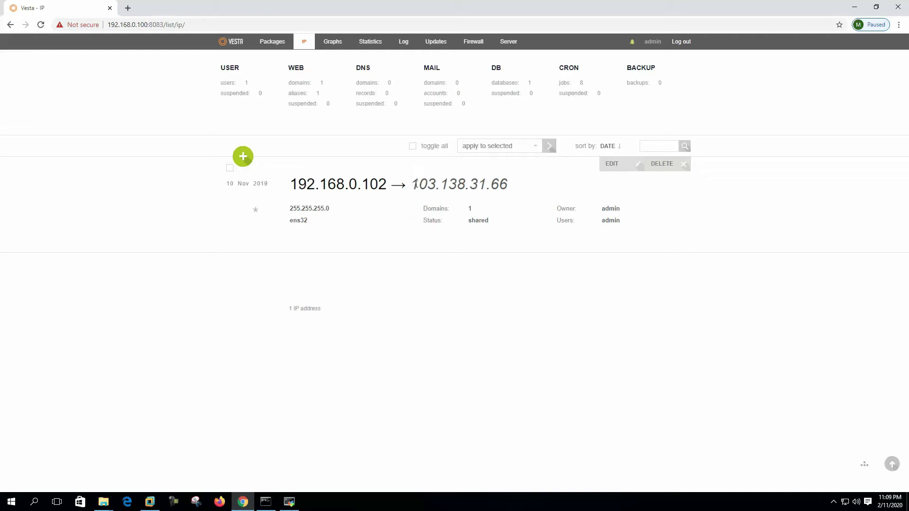
- Clear 192.168.0.102's NAT IP association 103.138.31.66, save, and reopen its edit form
left_click(616, 163)
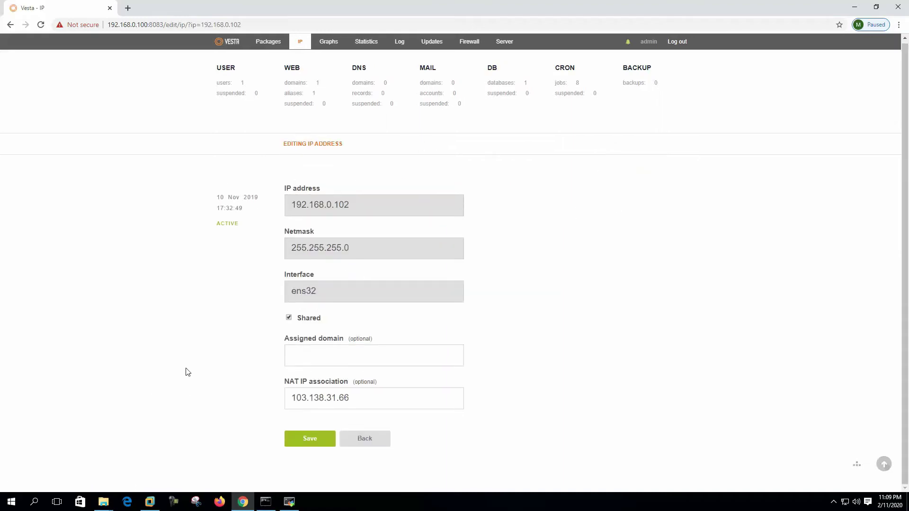
triple_click(364, 402)
key("BackSpace")
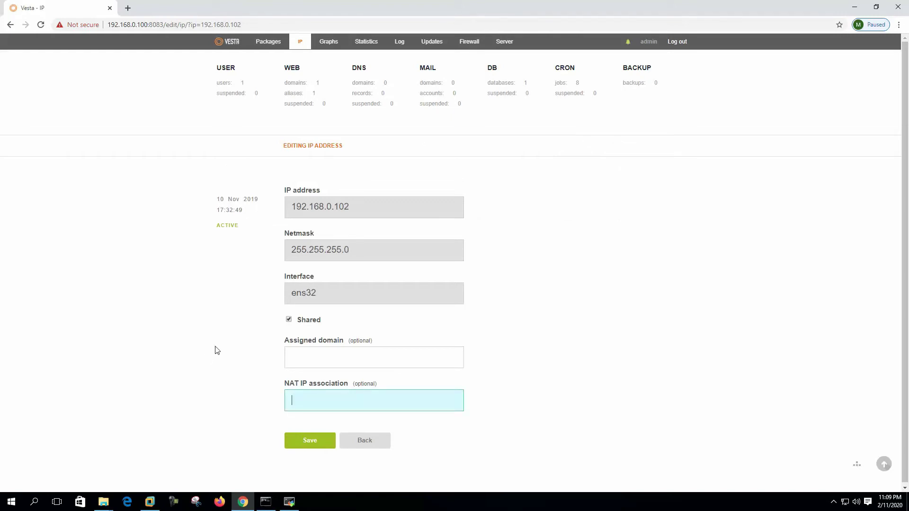
left_click(310, 442)
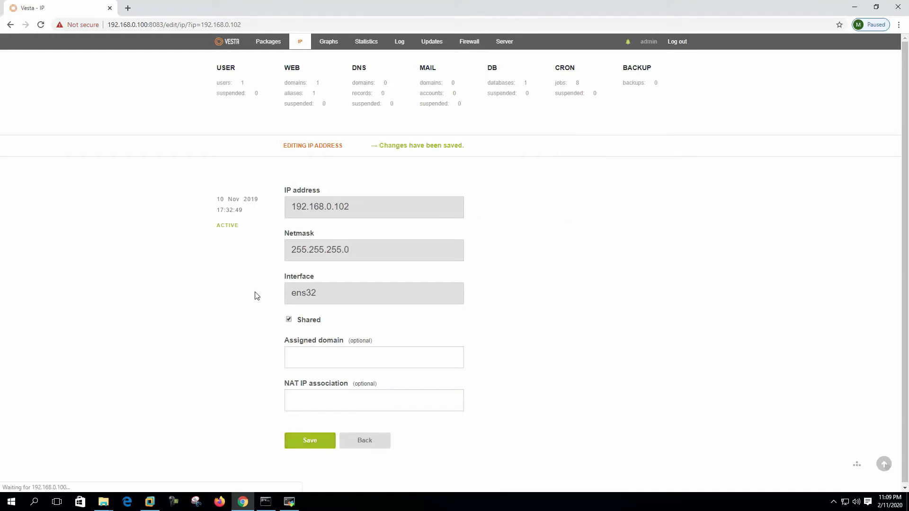
left_click(301, 41)
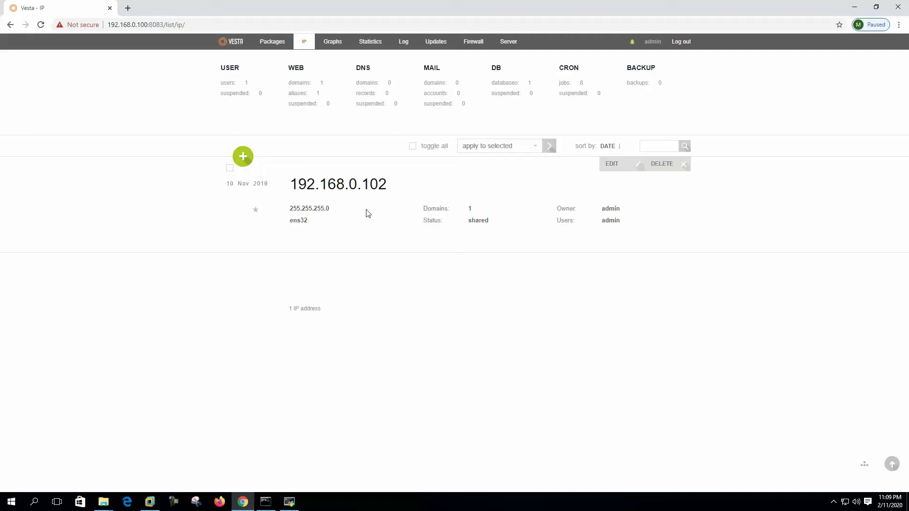
left_click(616, 165)
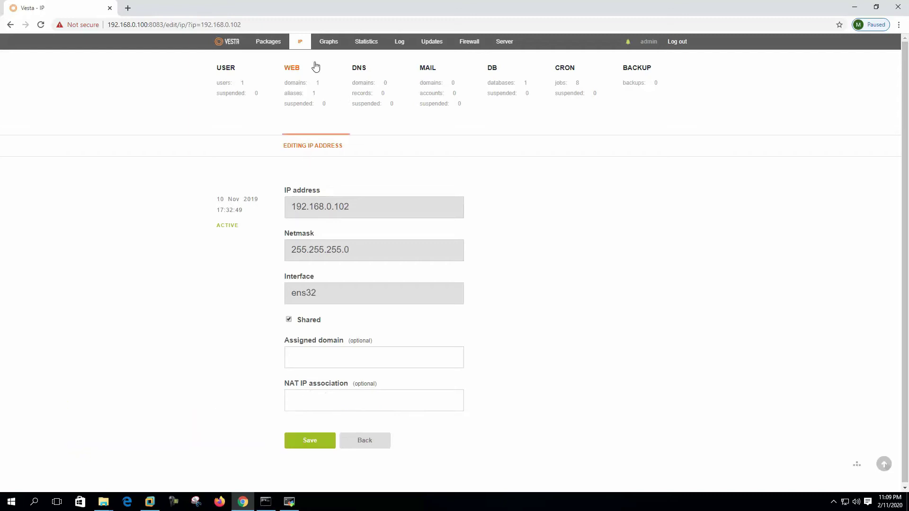
- Scroll through the Load Average, Memory Usage and other Graphs charts, then view Statistics
left_click(329, 41)
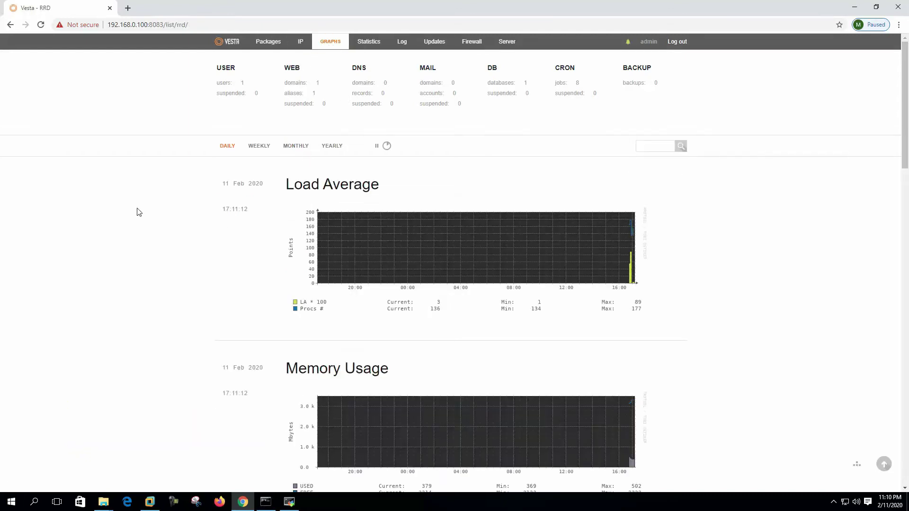
scroll(188, 231, "down", 6)
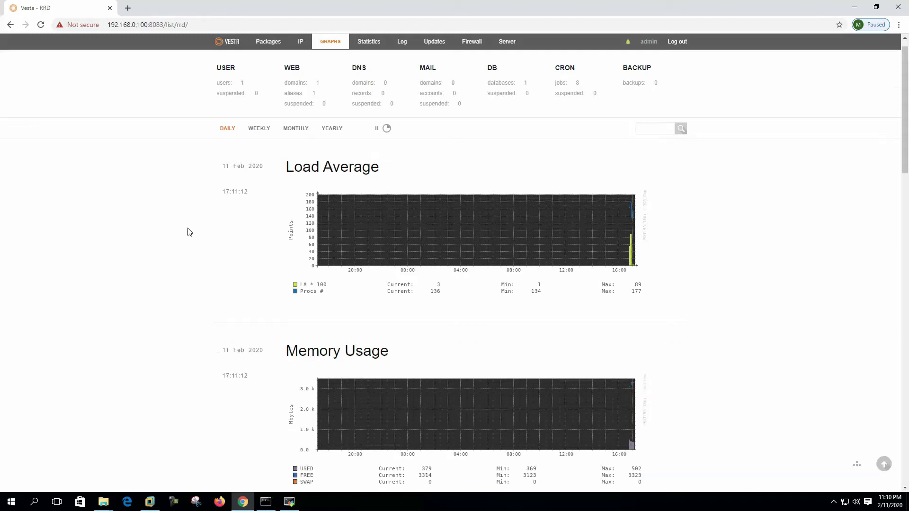
scroll(397, 311, "down", 4)
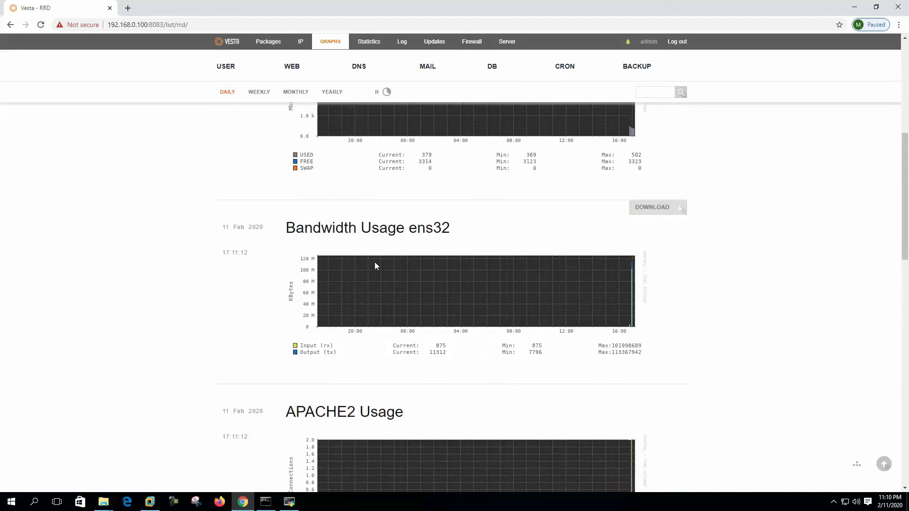
scroll(470, 290, "down", 11)
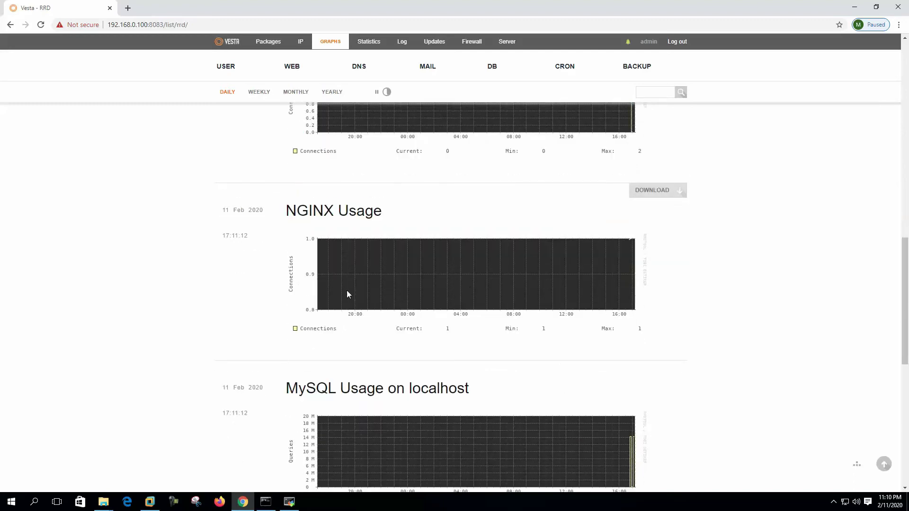
scroll(406, 278, "down", 1)
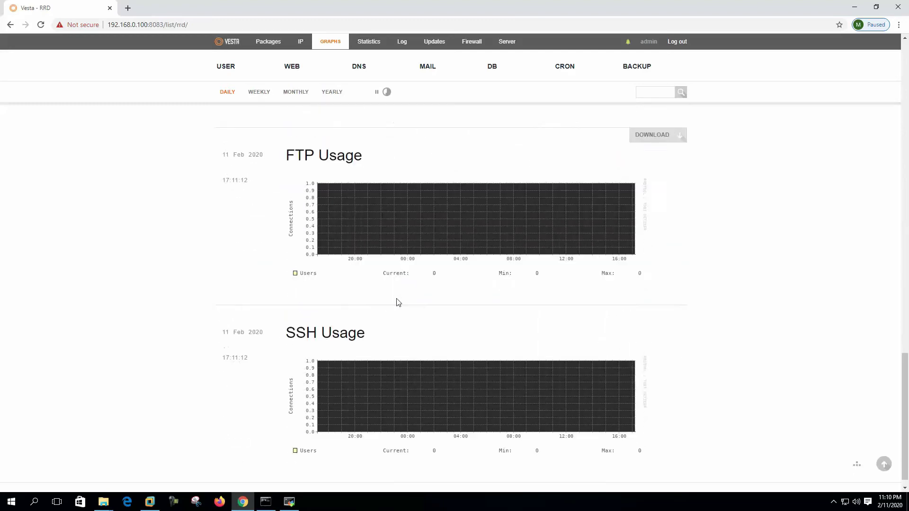
scroll(251, 288, "up", 6)
scroll(251, 289, "up", 14)
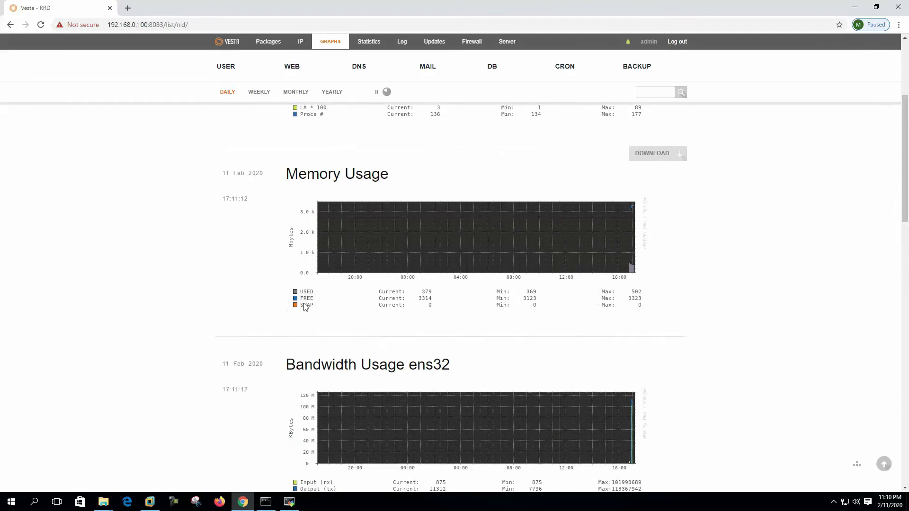
scroll(313, 320, "down", 4)
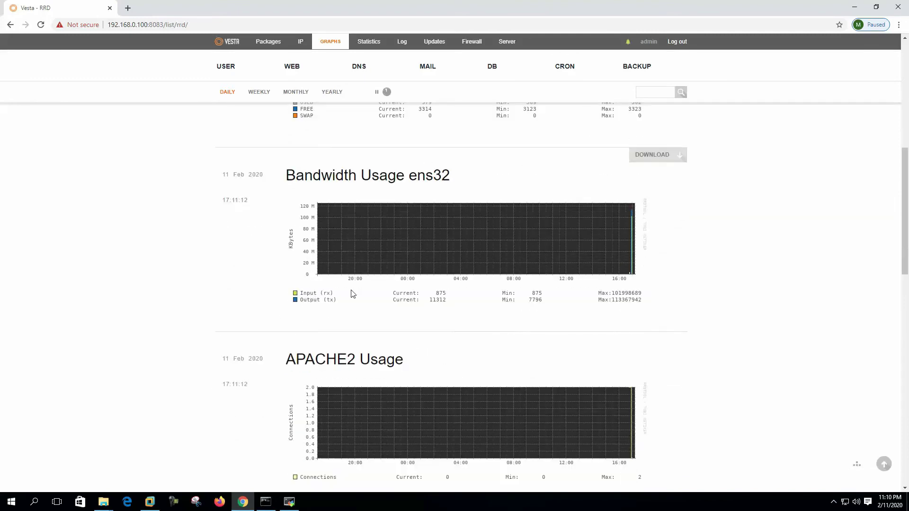
scroll(291, 251, "up", 8)
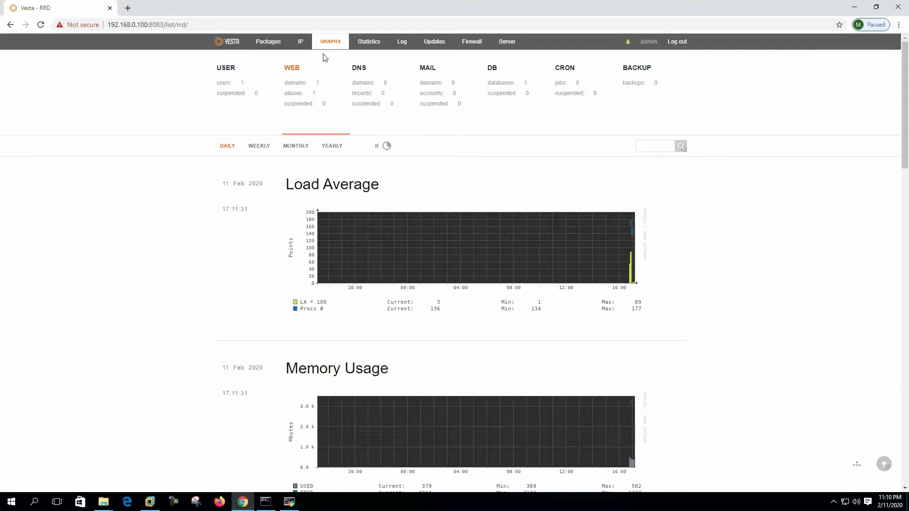
left_click(369, 41)
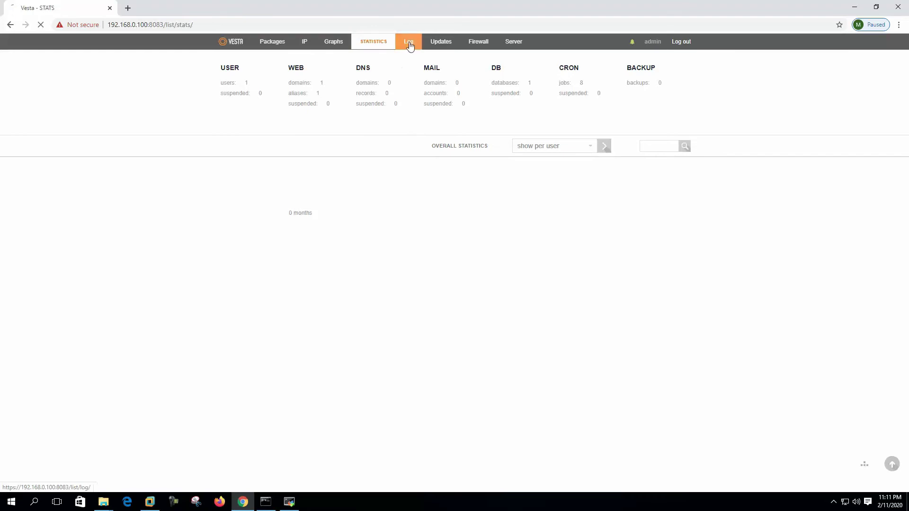
- Scroll through the 16 log records and back up to the newest NAT change entry
scroll(168, 223, "down", 10)
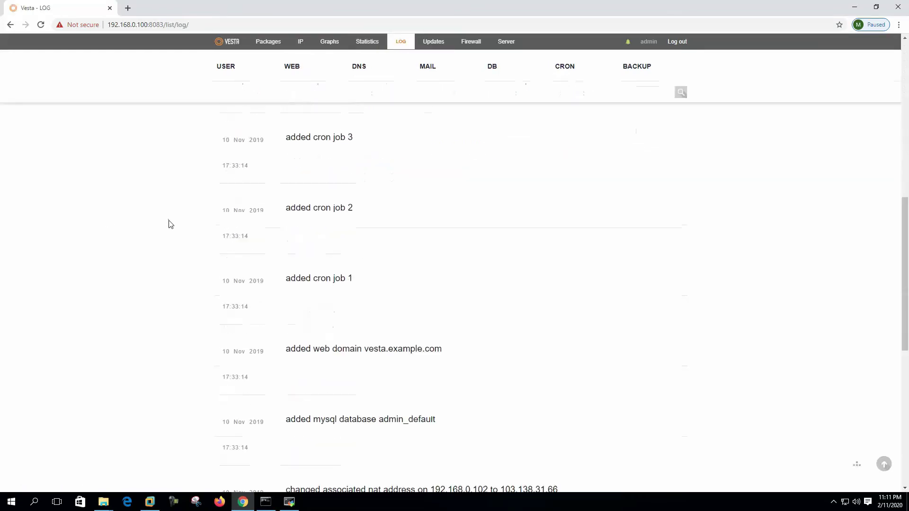
scroll(169, 223, "down", 8)
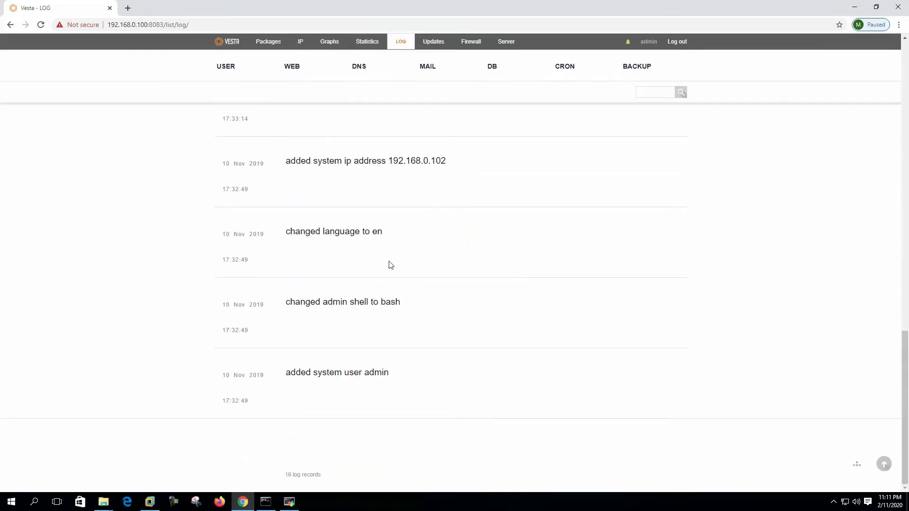
scroll(387, 259, "up", 15)
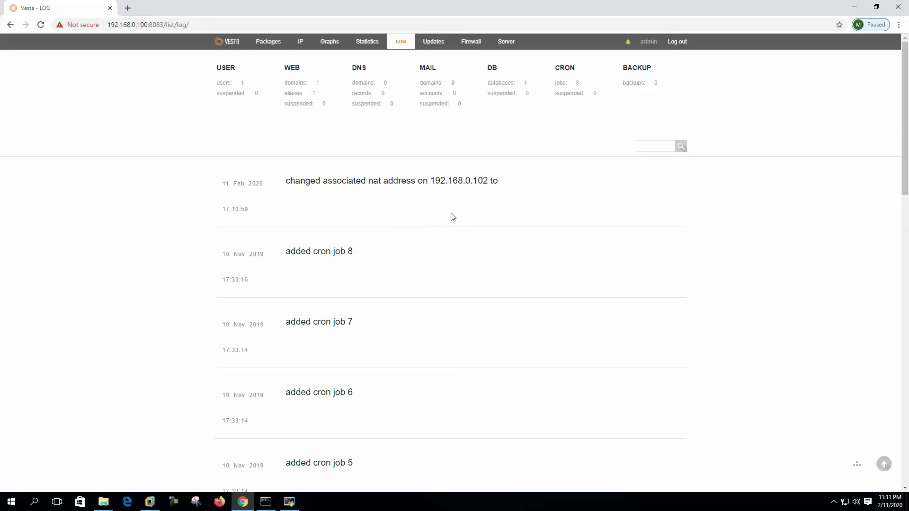
scroll(389, 195, "down", 15)
scroll(412, 191, "up", 14)
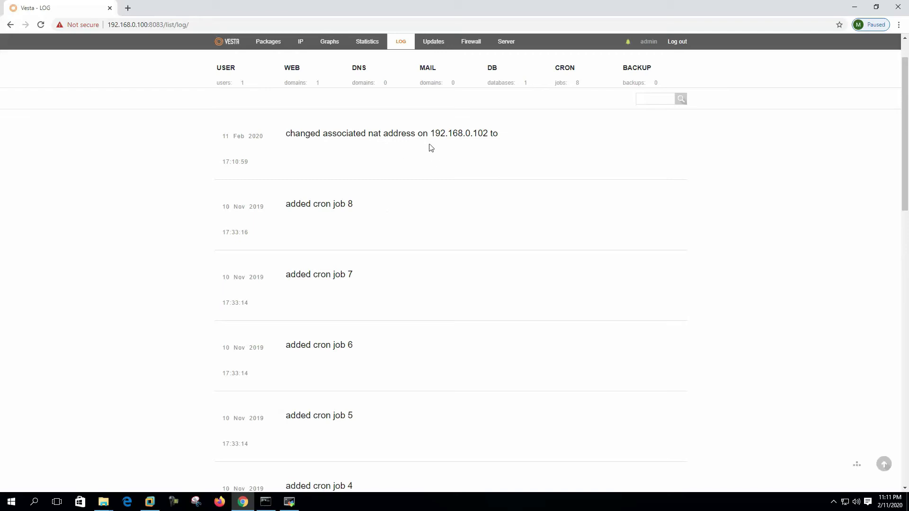
- On the Updates page, tick and then untick the vesta package row
left_click(433, 41)
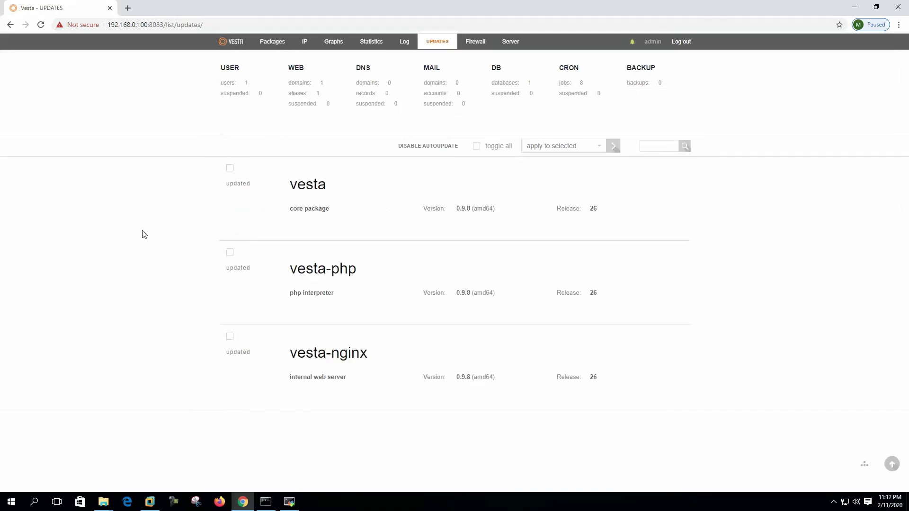
left_click(230, 169)
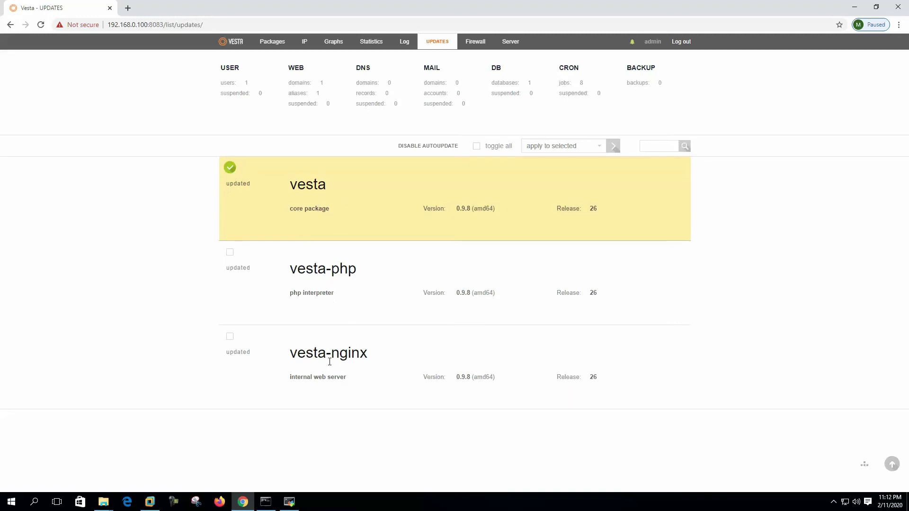
left_click(230, 169)
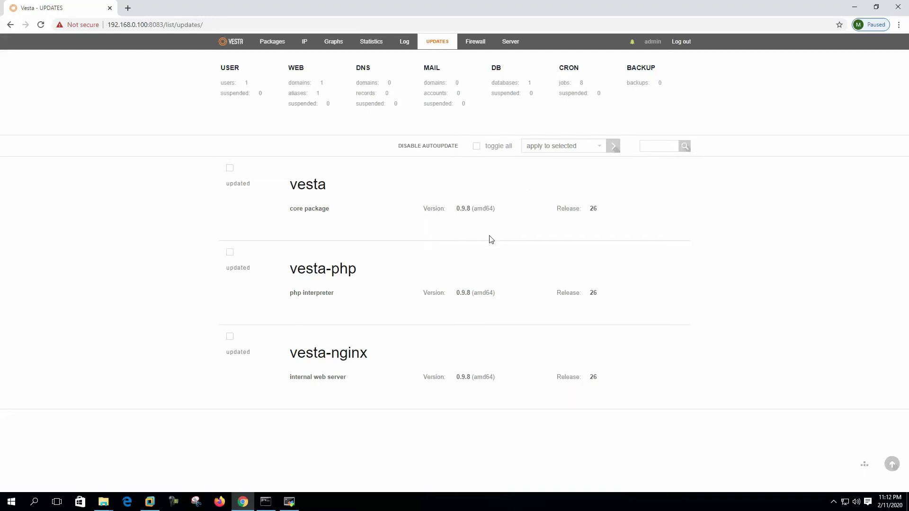
- Scroll the 11 firewall ACCEPT rules down and back up to SSH on port 22
left_click(477, 42)
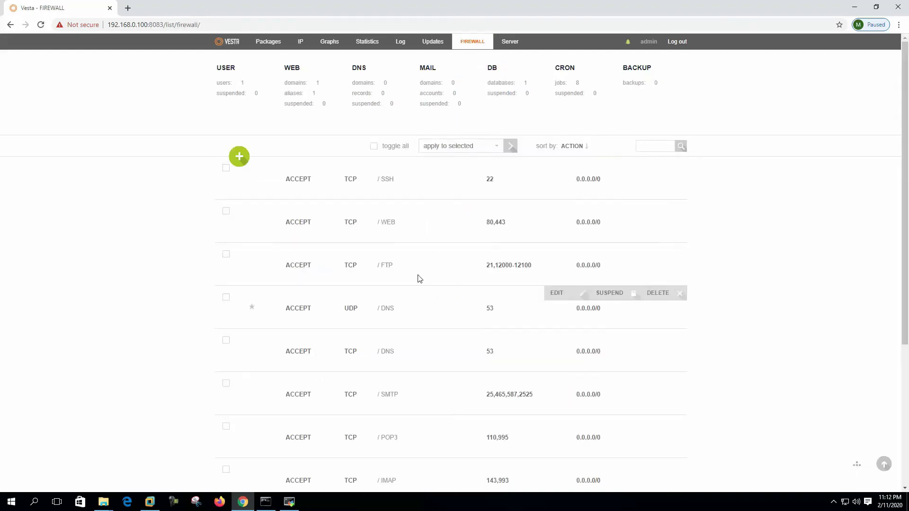
scroll(428, 212, "down", 5)
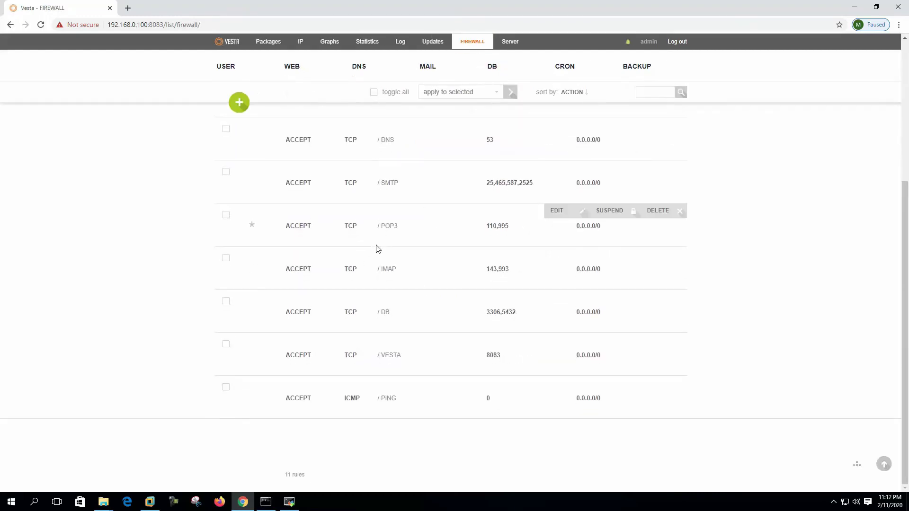
scroll(374, 251, "up", 1)
scroll(372, 258, "up", 4)
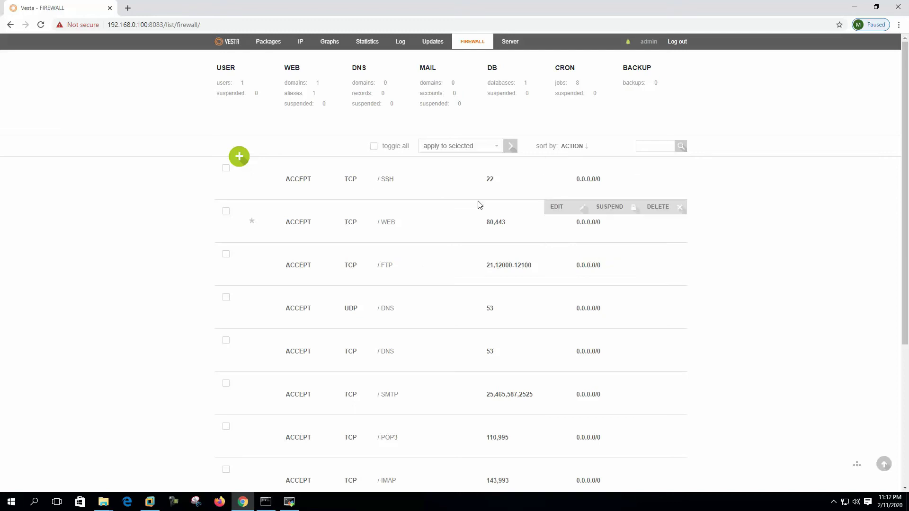
- Browse the Server services list, select the mysql row, then return to Packages
left_click(515, 44)
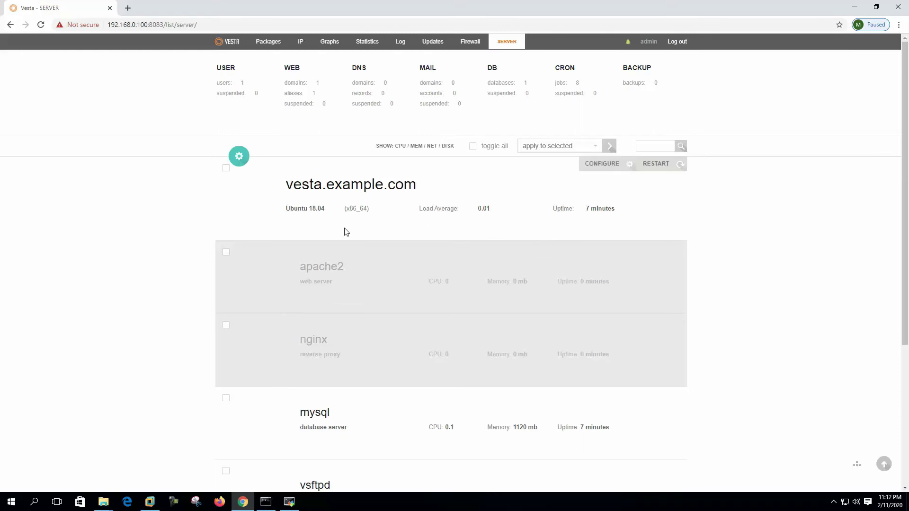
scroll(359, 313, "down", 4)
scroll(351, 325, "up", 1)
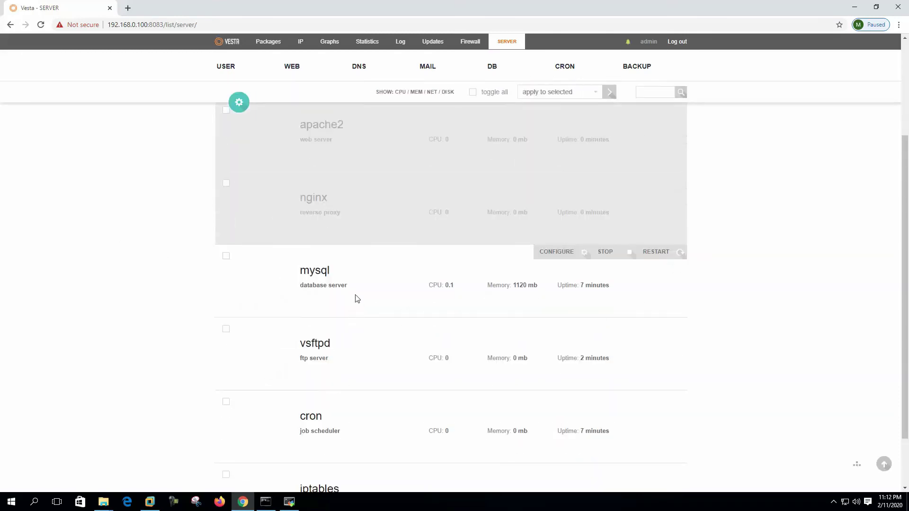
scroll(338, 285, "up", 3)
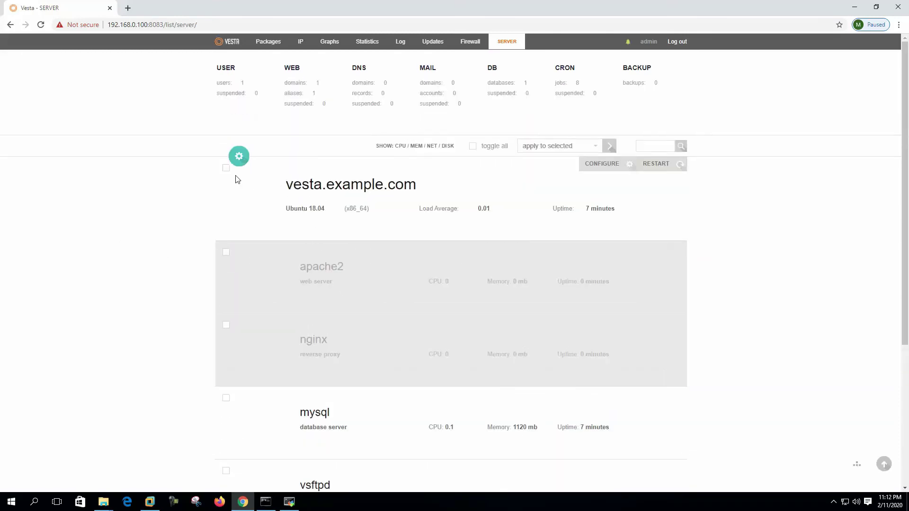
scroll(353, 245, "down", 4)
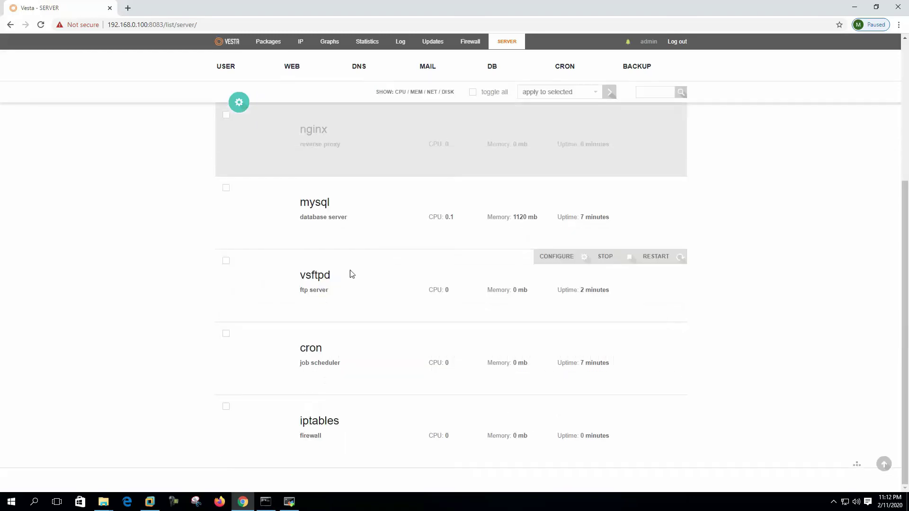
scroll(355, 248, "up", 2)
scroll(350, 243, "down", 2)
left_click(338, 239)
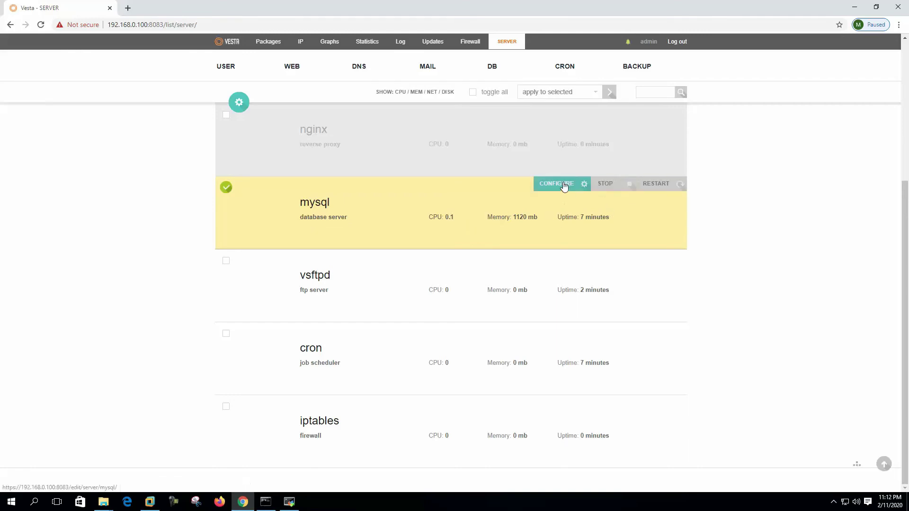
scroll(363, 223, "up", 4)
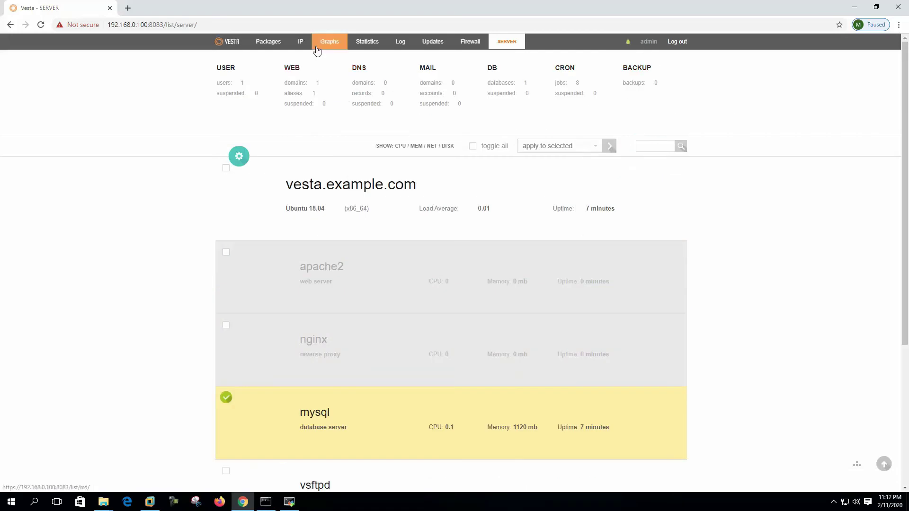
left_click(259, 44)
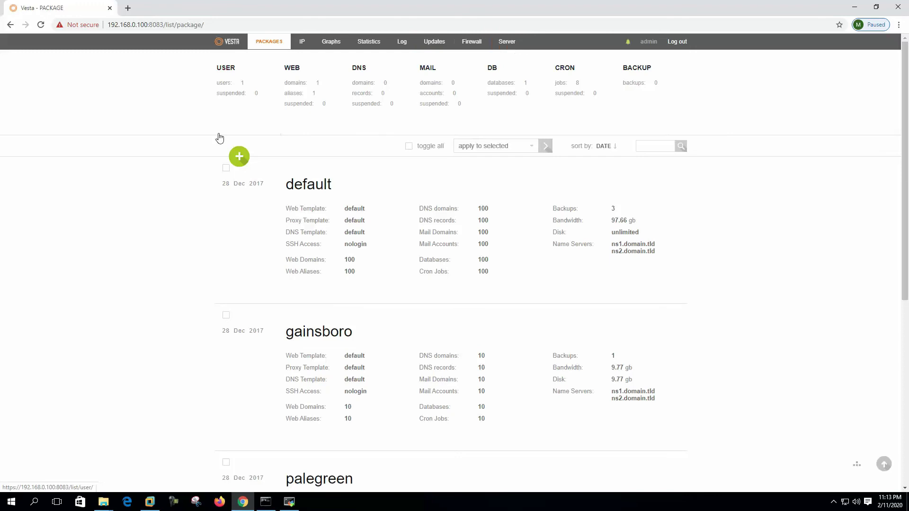
- Look over the Adding User form from the user list, then show vesta.example.com under Web
left_click(232, 90)
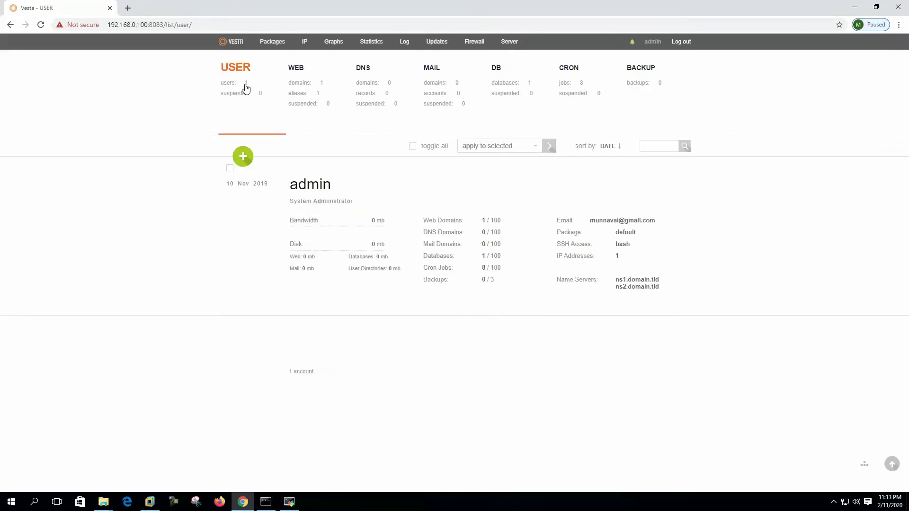
left_click(247, 157)
scroll(179, 294, "down", 2)
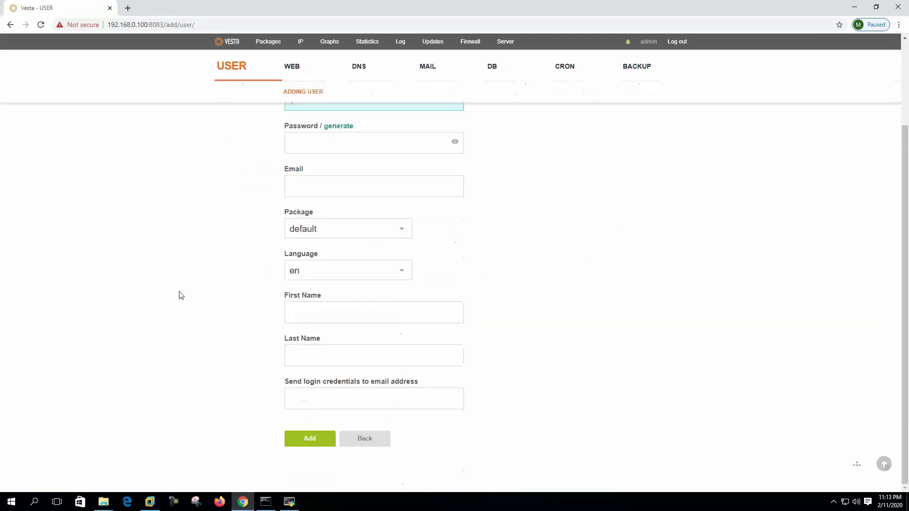
left_click(298, 78)
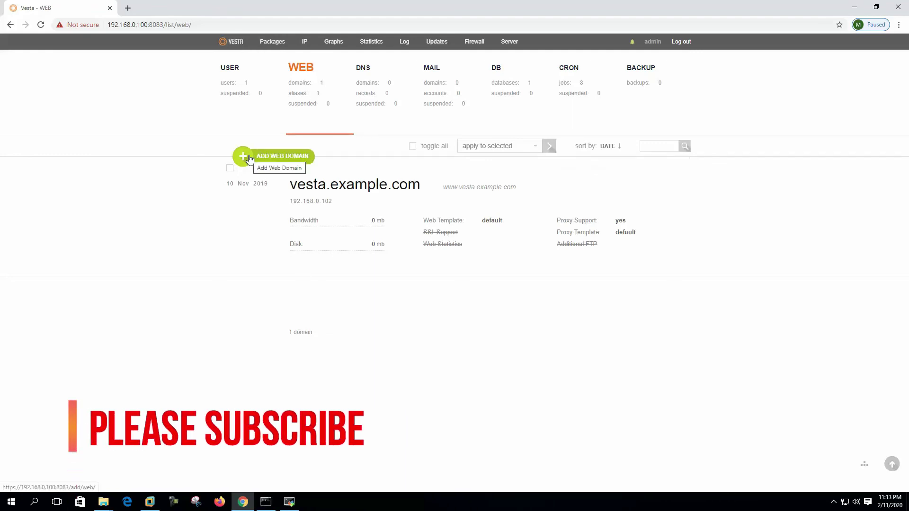
- Browse the DNS domains, mail domains and databases lists, switching back and forth between them
mouse_move(288, 258)
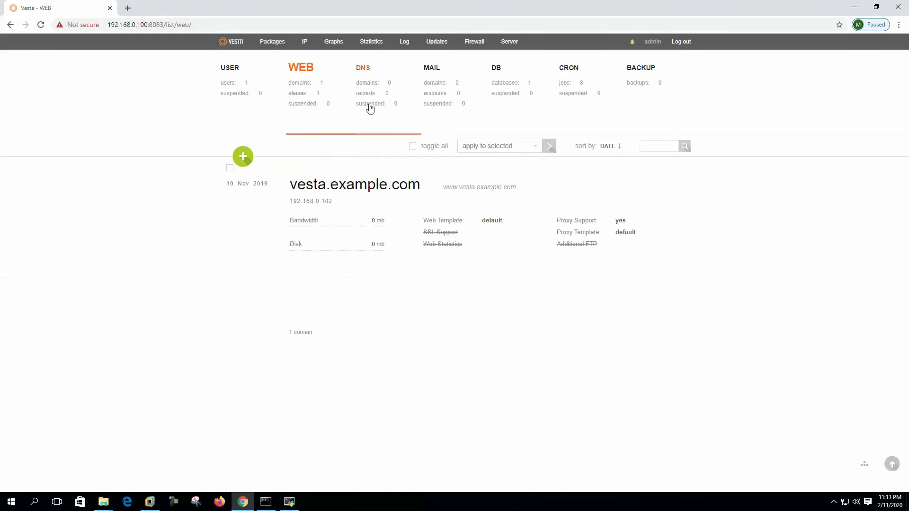
left_click(372, 89)
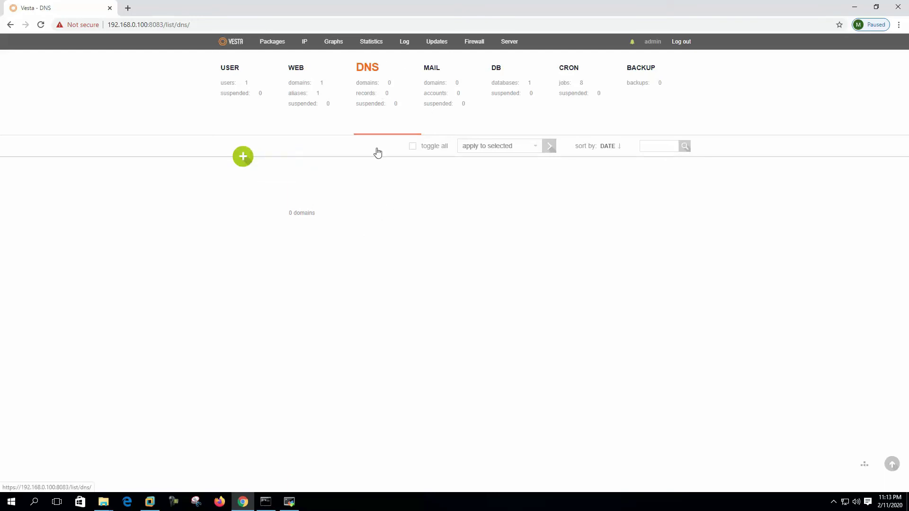
left_click(440, 89)
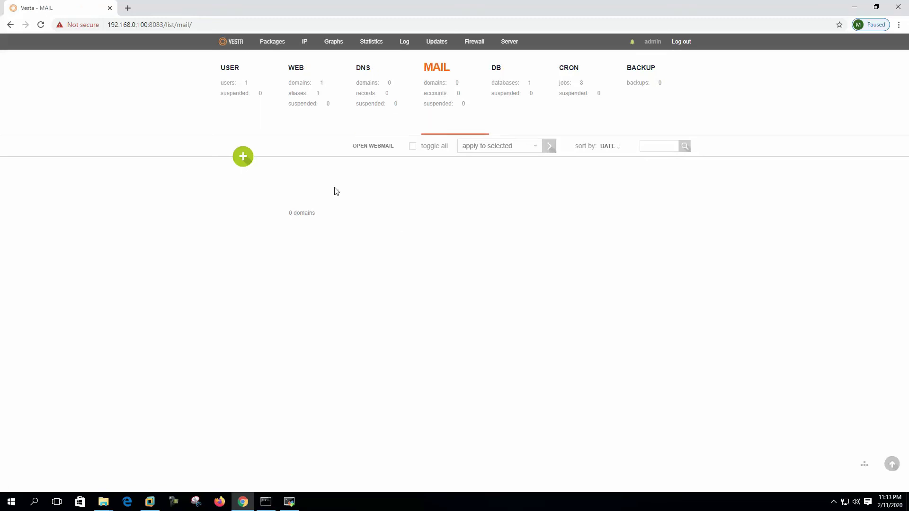
left_click(440, 98)
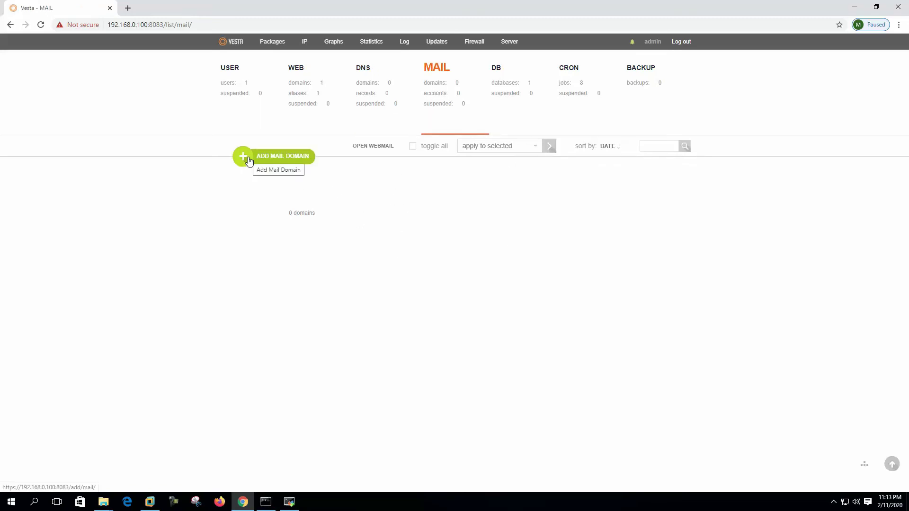
left_click(501, 87)
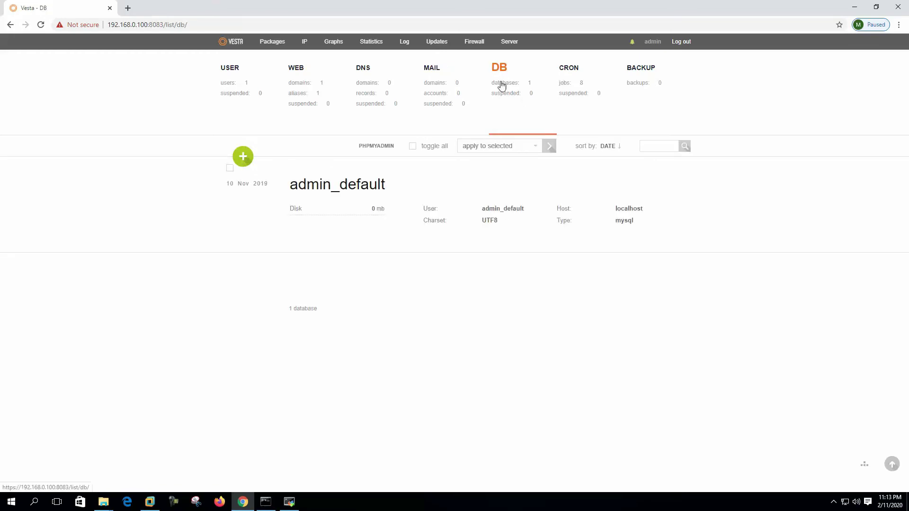
mouse_move(355, 209)
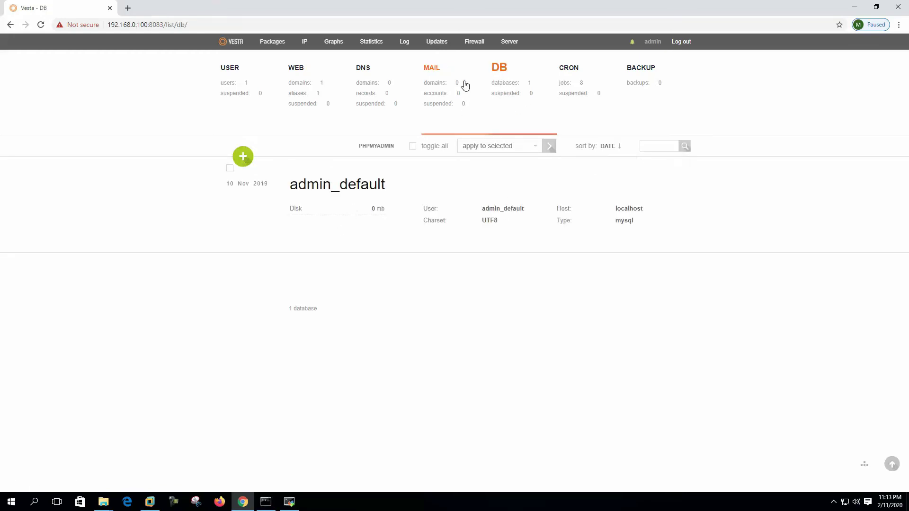
left_click(436, 77)
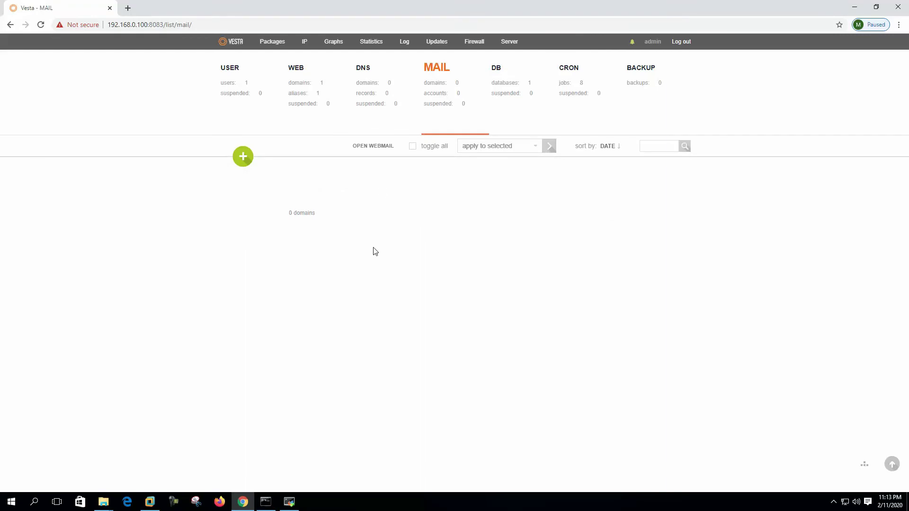
left_click(369, 92)
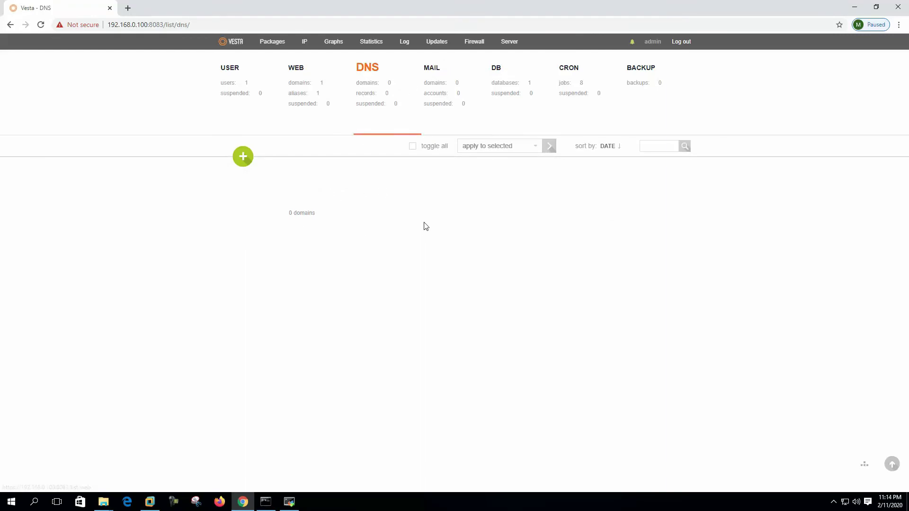
left_click(437, 95)
left_click(501, 85)
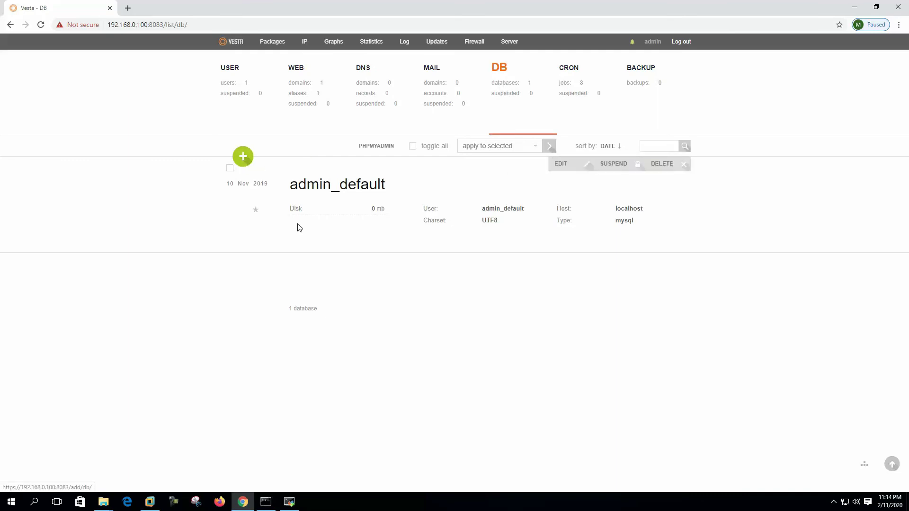
- Show the cron jobs list and scroll through the scheduled jobs
left_click(577, 76)
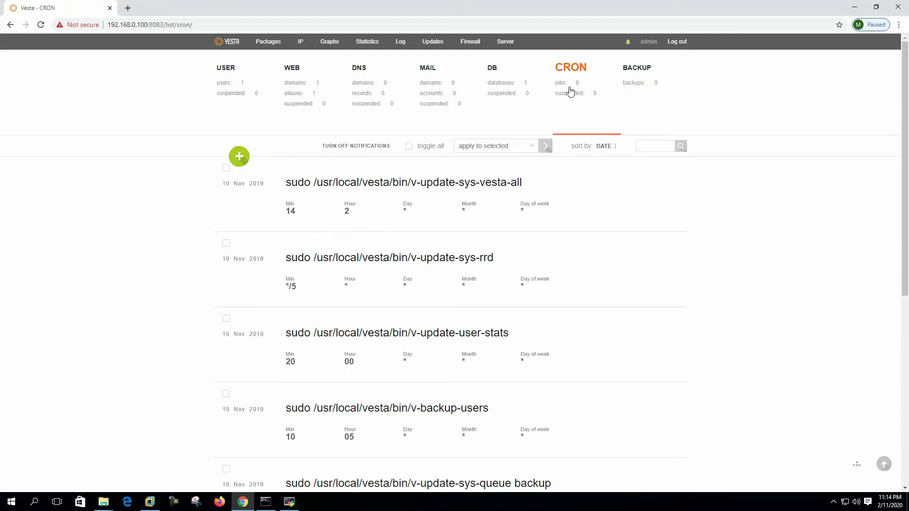
scroll(445, 345, "down", 7)
scroll(434, 344, "up", 7)
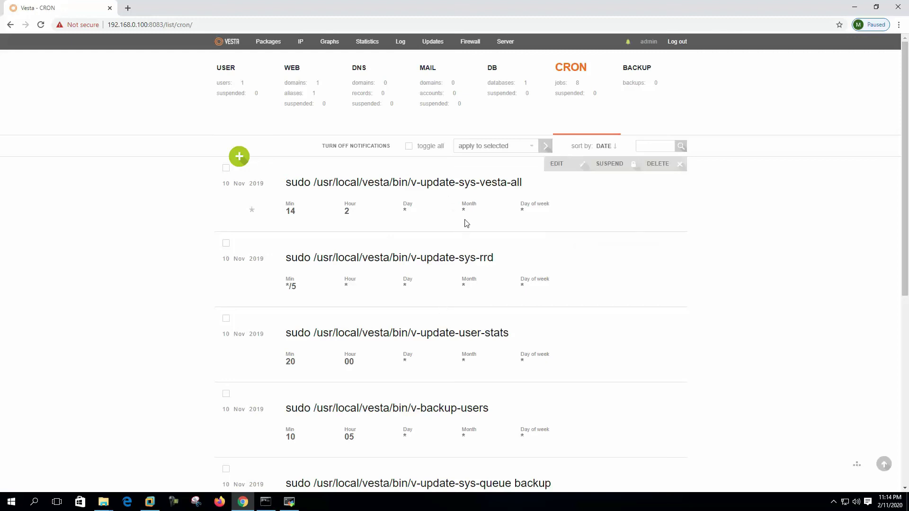
- Queue a new account backup from the Backup page and dismiss the 'Task has been added to the queue' notice
left_click(648, 74)
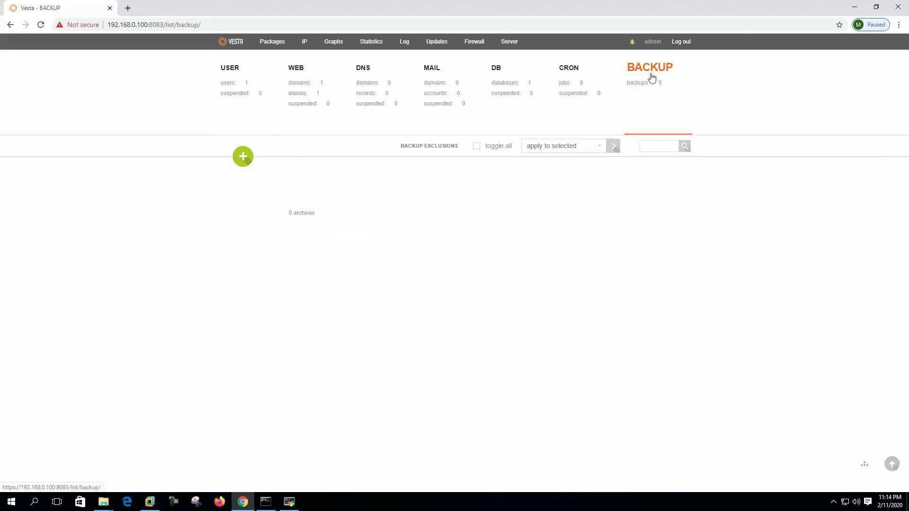
left_click(242, 157)
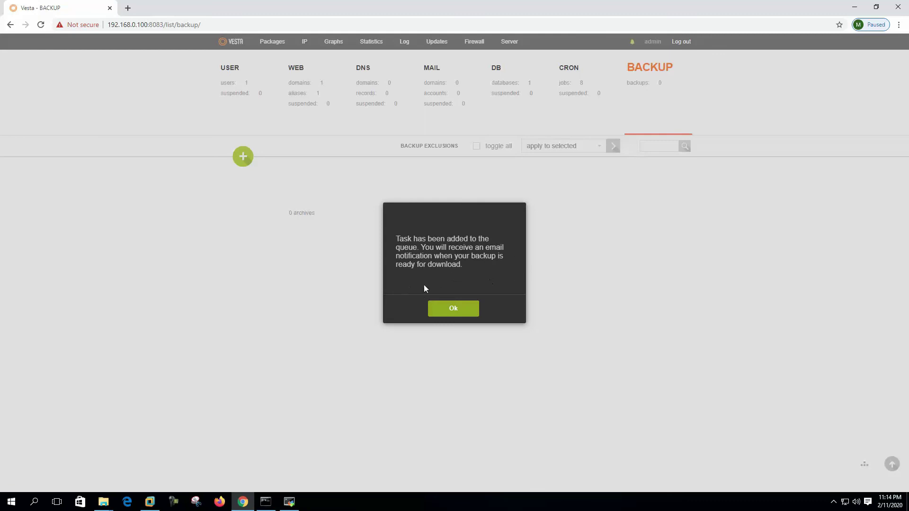
left_click(456, 310)
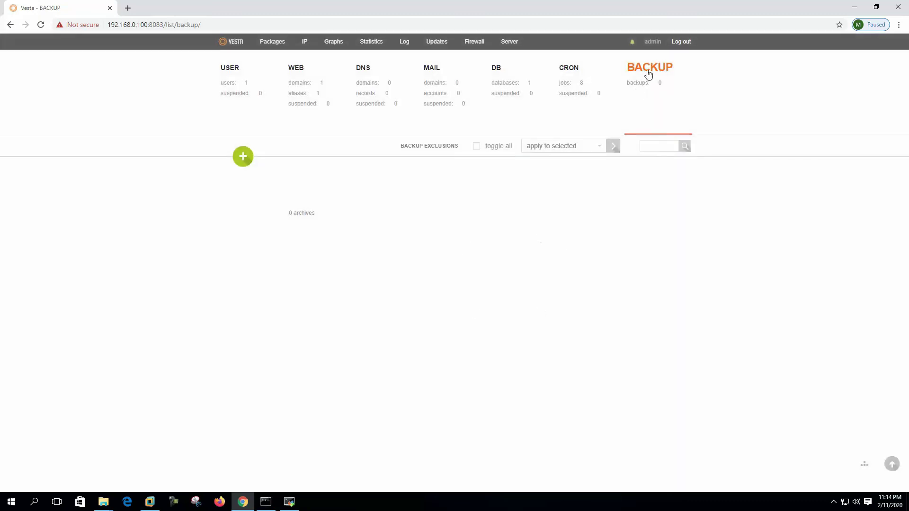
- Show the user accounts list with the admin account's backups at 0 of 3
left_click(235, 74)
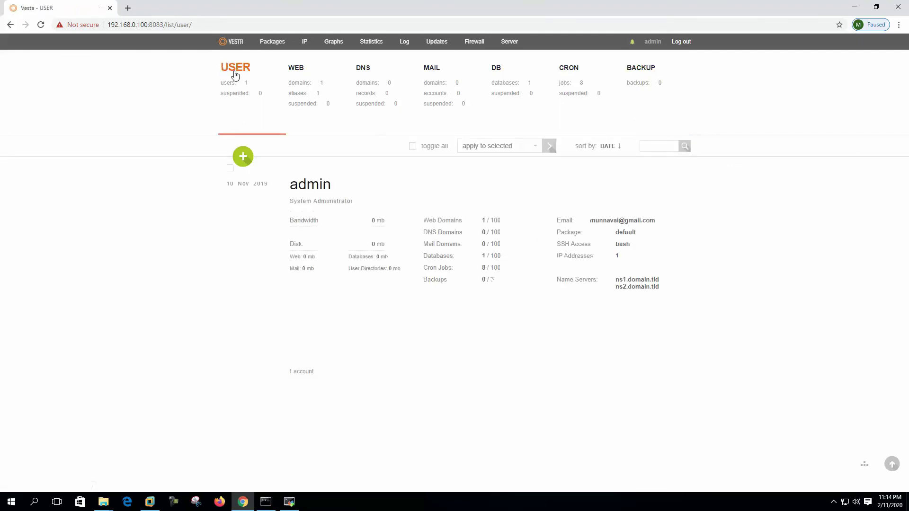